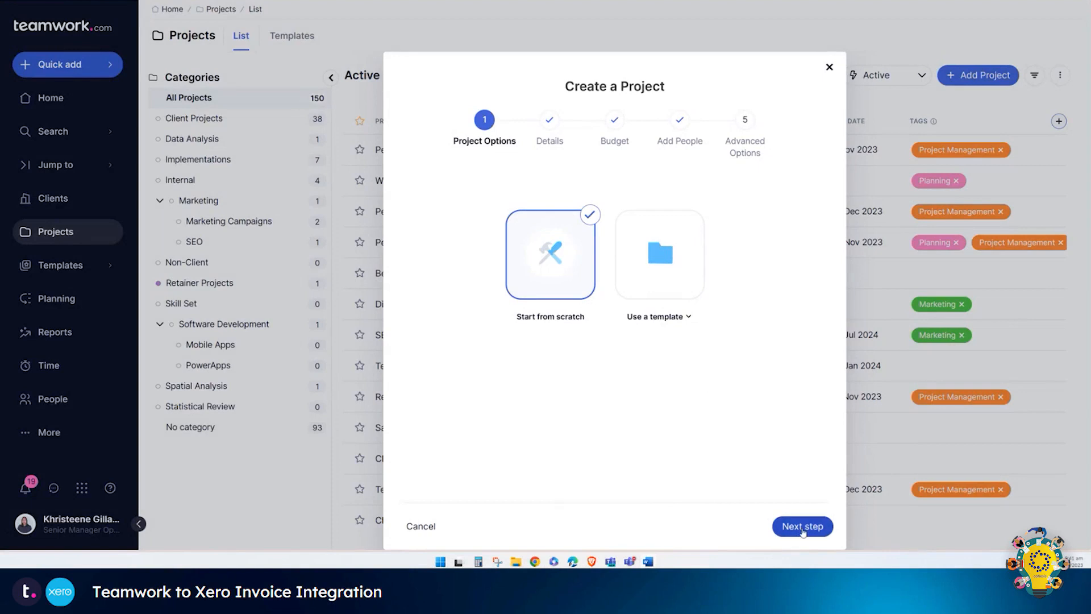
Step: Step the EfficienSync Solutions, Inc. wizard through Details, the $10000 Standard budget and Add People to Advanced Options
{"action": "left_click", "coordinate": [780, 521]}
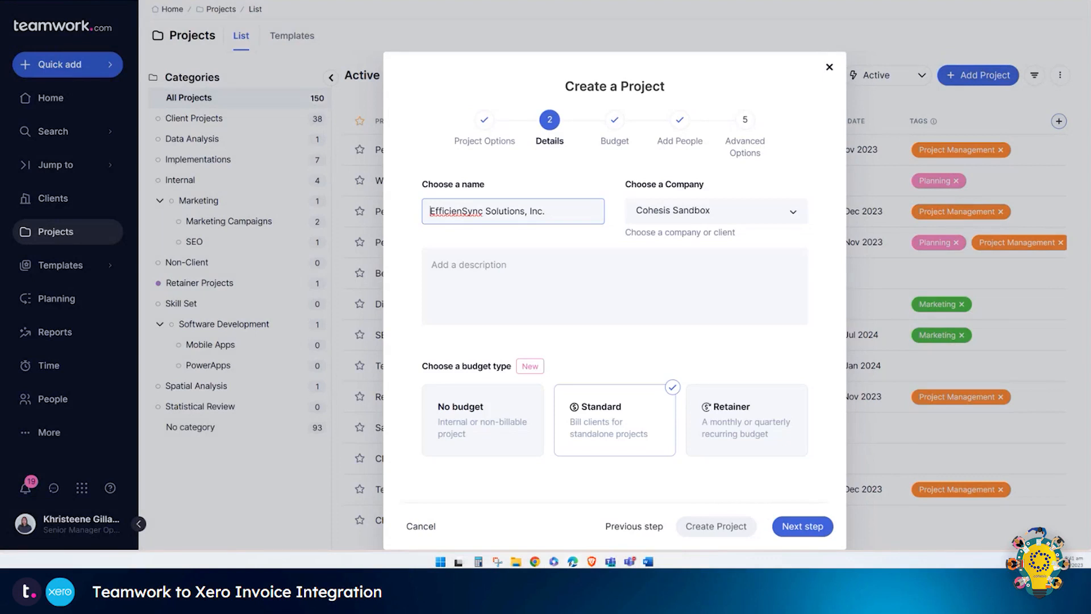
{"action": "left_click", "coordinate": [803, 526]}
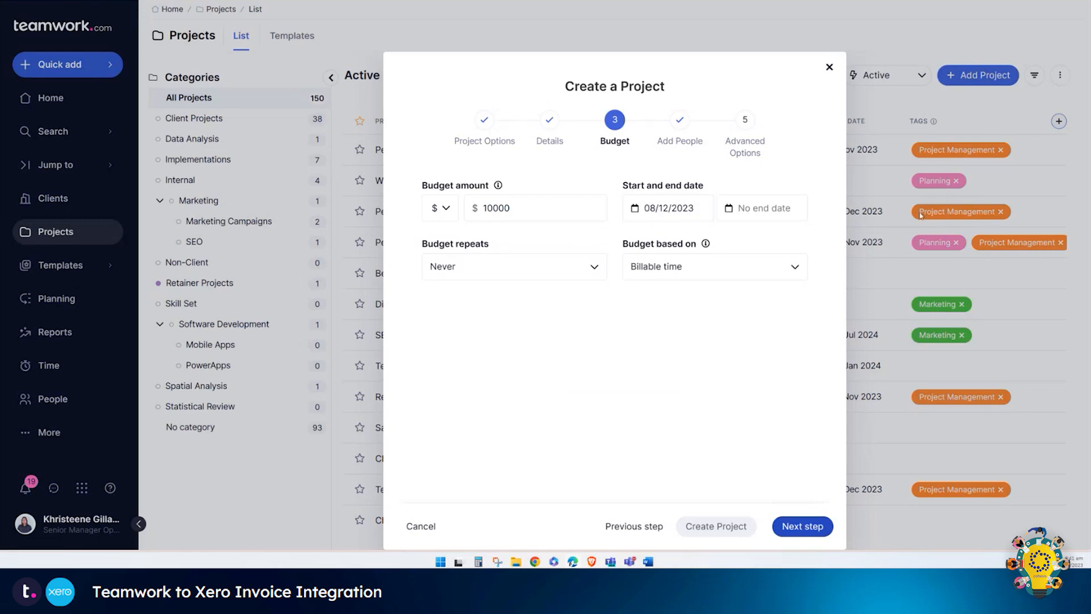
{"action": "left_click", "coordinate": [796, 527]}
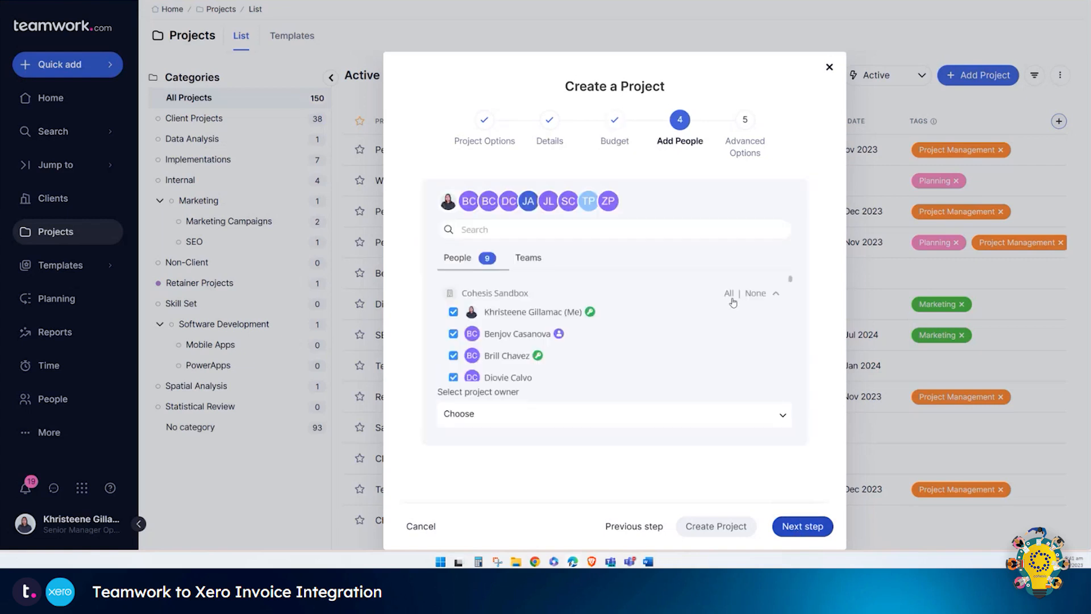
{"action": "left_click", "coordinate": [815, 532]}
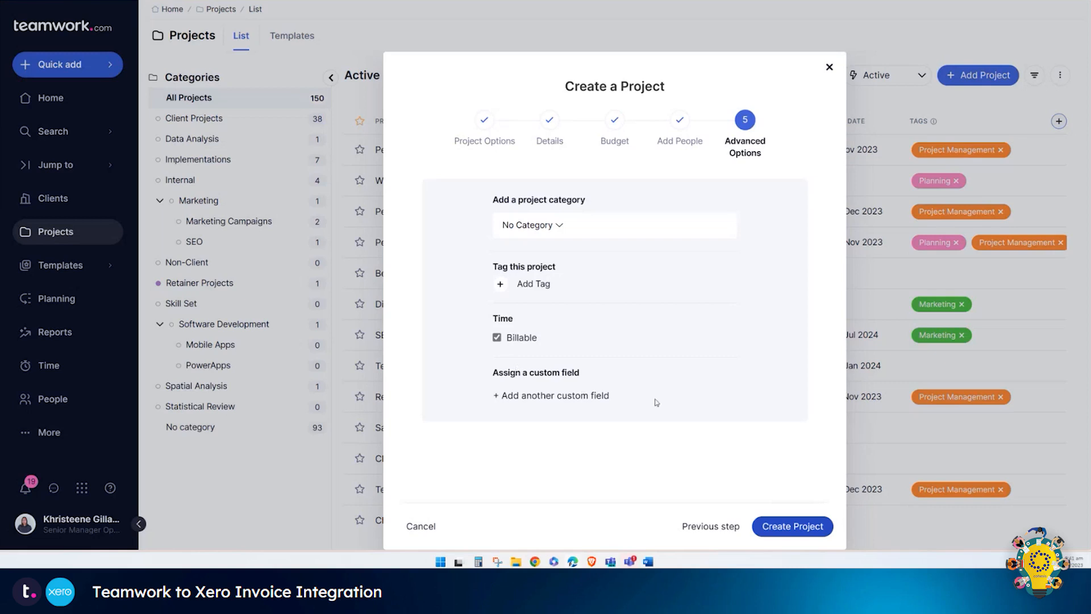
Step: Add the Account, Billing Contact Name and Billing Contact Email custom fields
{"action": "left_click", "coordinate": [551, 400]}
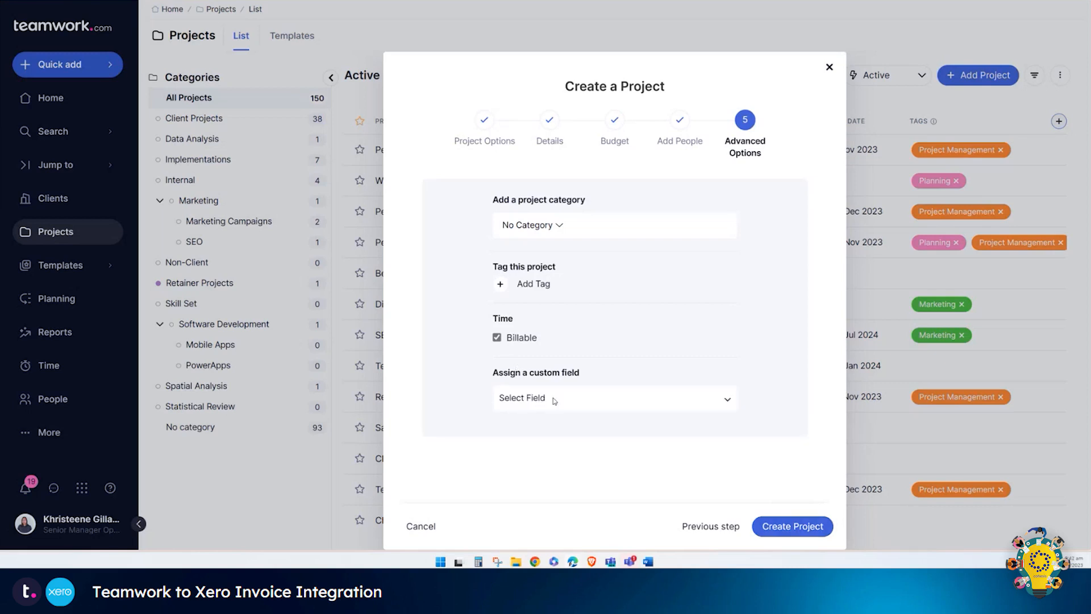
{"action": "left_click", "coordinate": [554, 398]}
{"action": "left_click", "coordinate": [561, 259]}
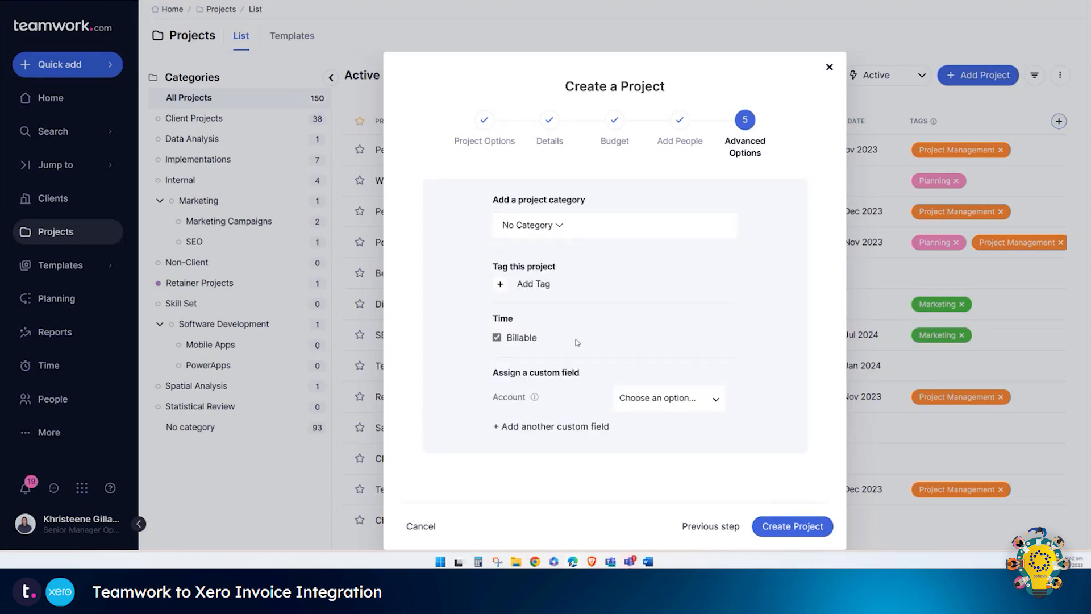
{"action": "left_click", "coordinate": [552, 426]}
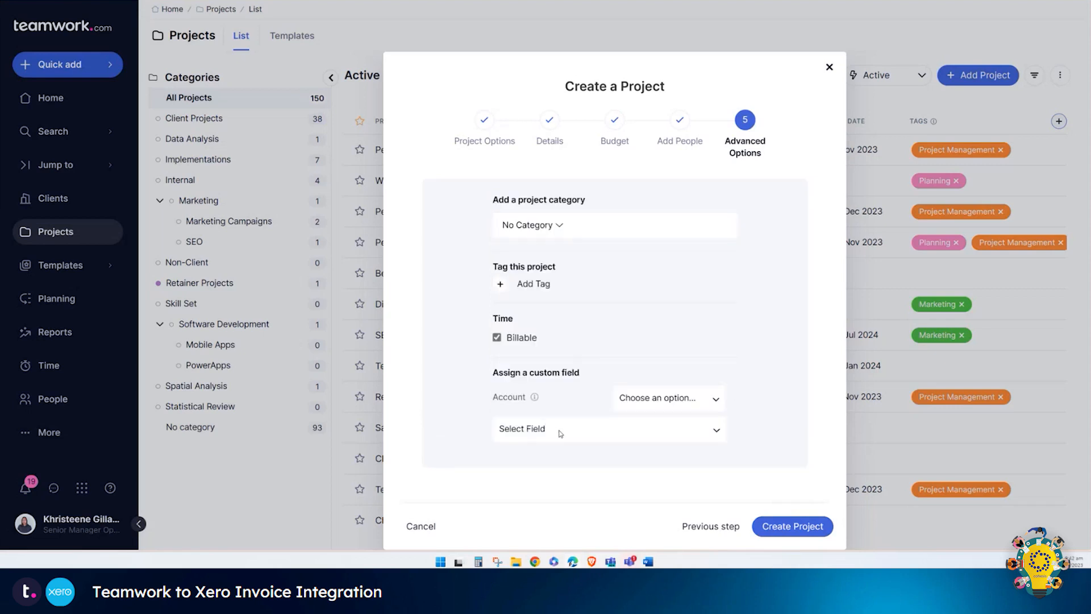
{"action": "left_click", "coordinate": [560, 430]}
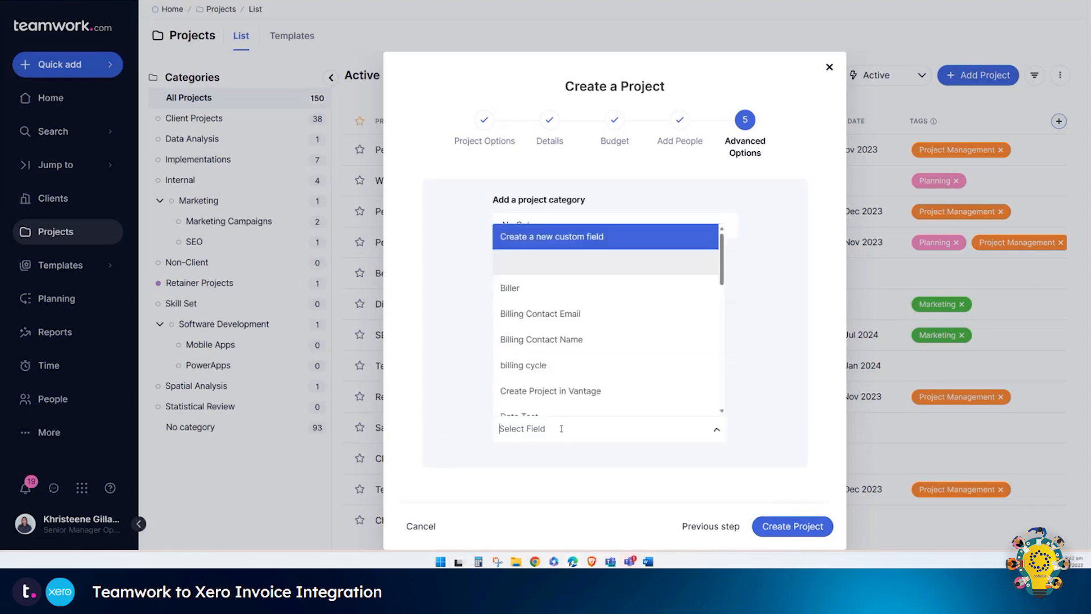
{"action": "left_click", "coordinate": [597, 339]}
{"action": "left_click", "coordinate": [600, 462]}
{"action": "left_click", "coordinate": [595, 461]}
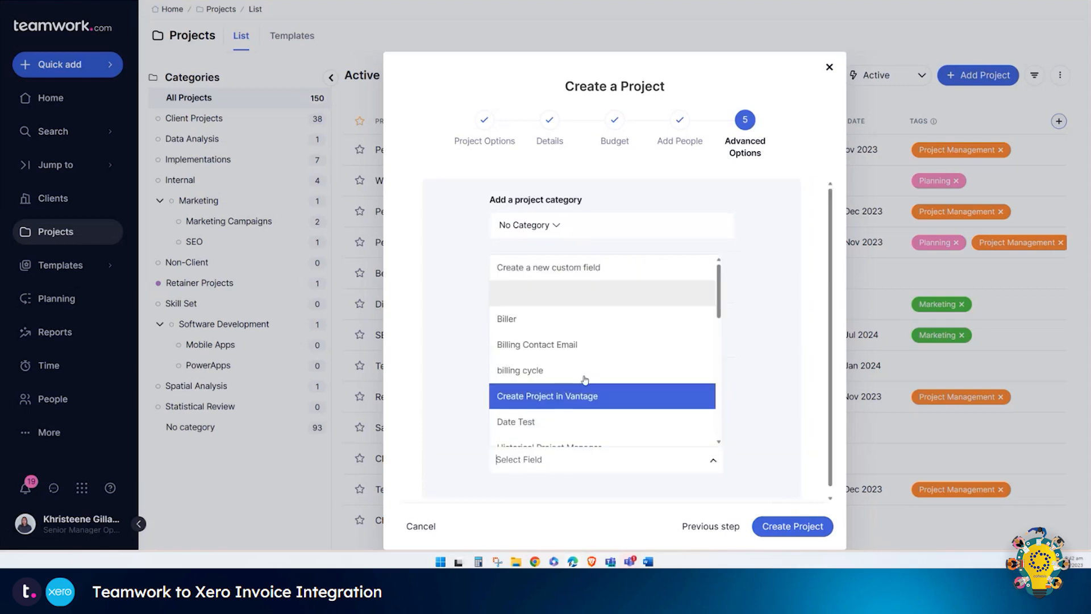
{"action": "left_click", "coordinate": [575, 346]}
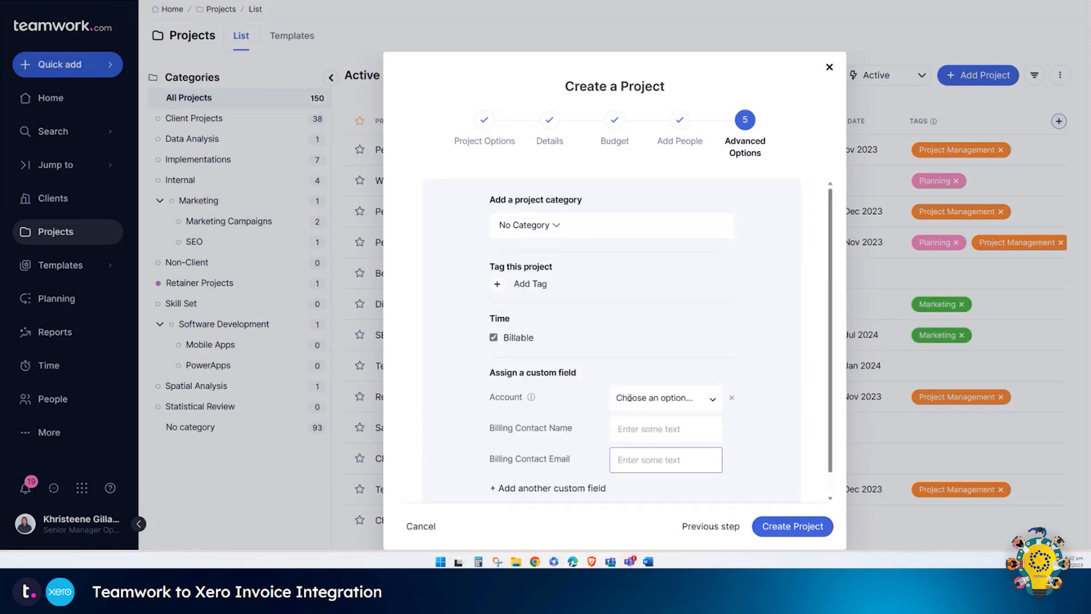
Step: Add the Invoice Type and Payment Terms (Days) custom fields
{"action": "scroll", "coordinate": [573, 432], "scroll_direction": "down", "scroll_amount": 1}
{"action": "left_click", "coordinate": [573, 466]}
{"action": "left_click", "coordinate": [579, 472]}
{"action": "scroll", "coordinate": [589, 419], "scroll_direction": "down", "scroll_amount": 3}
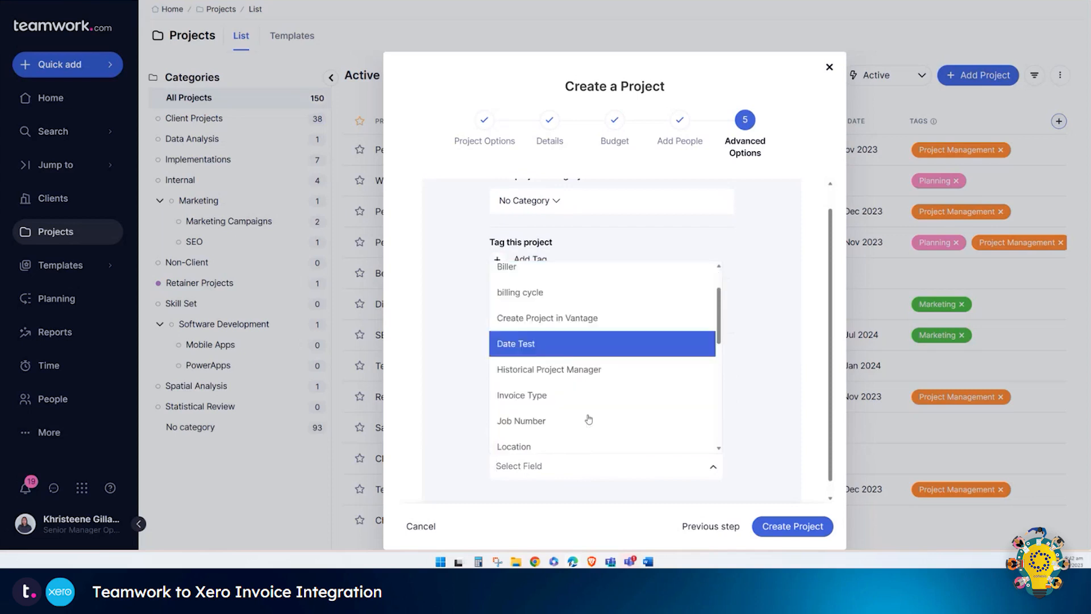
{"action": "left_click", "coordinate": [550, 291]}
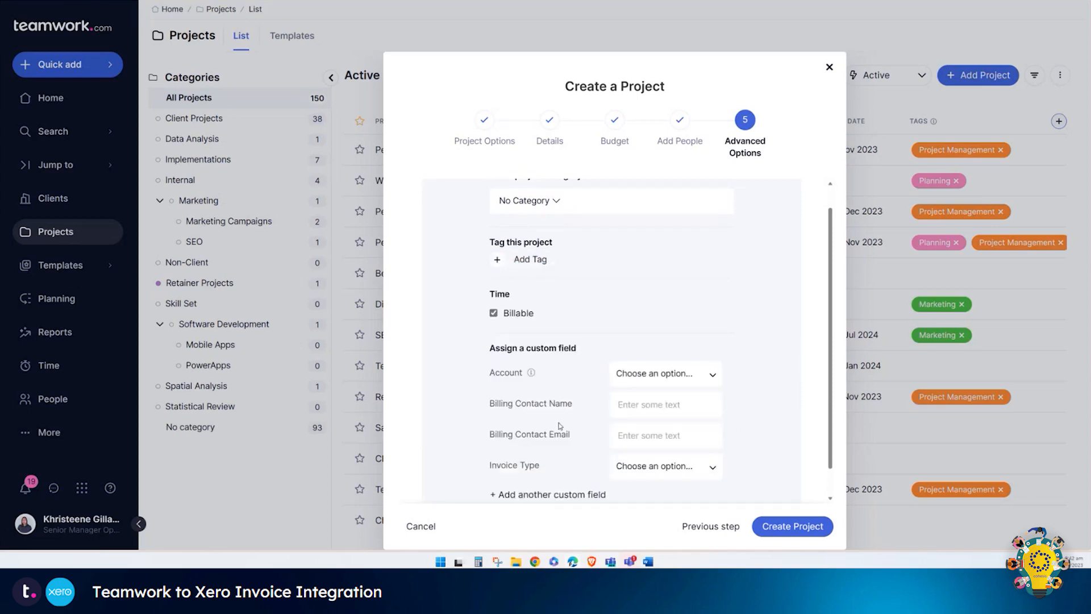
{"action": "left_click", "coordinate": [554, 493]}
{"action": "left_click", "coordinate": [570, 496]}
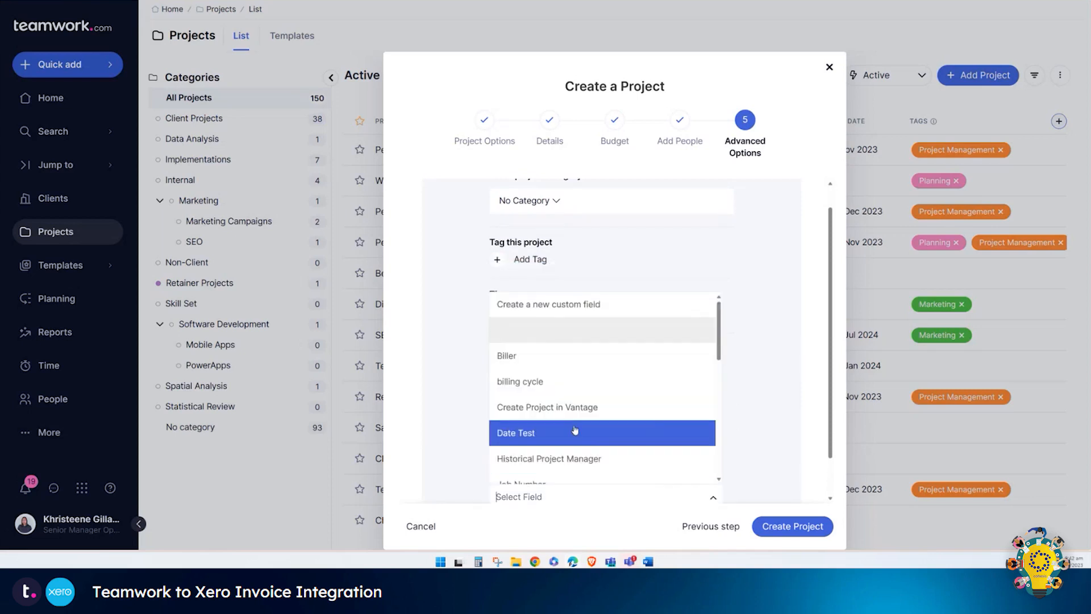
{"action": "scroll", "coordinate": [580, 415], "scroll_direction": "down", "scroll_amount": 4}
{"action": "left_click", "coordinate": [584, 367]}
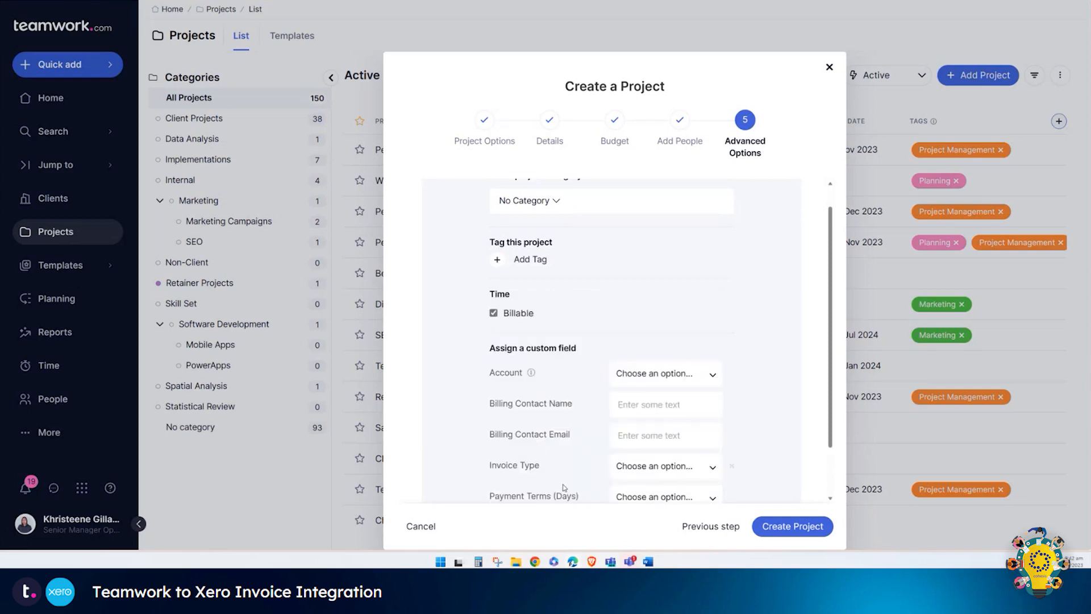
Step: Add the PO Number and Tracking Category custom fields
{"action": "scroll", "coordinate": [560, 472], "scroll_direction": "down", "scroll_amount": 1}
{"action": "left_click", "coordinate": [559, 472]}
{"action": "left_click", "coordinate": [563, 468]}
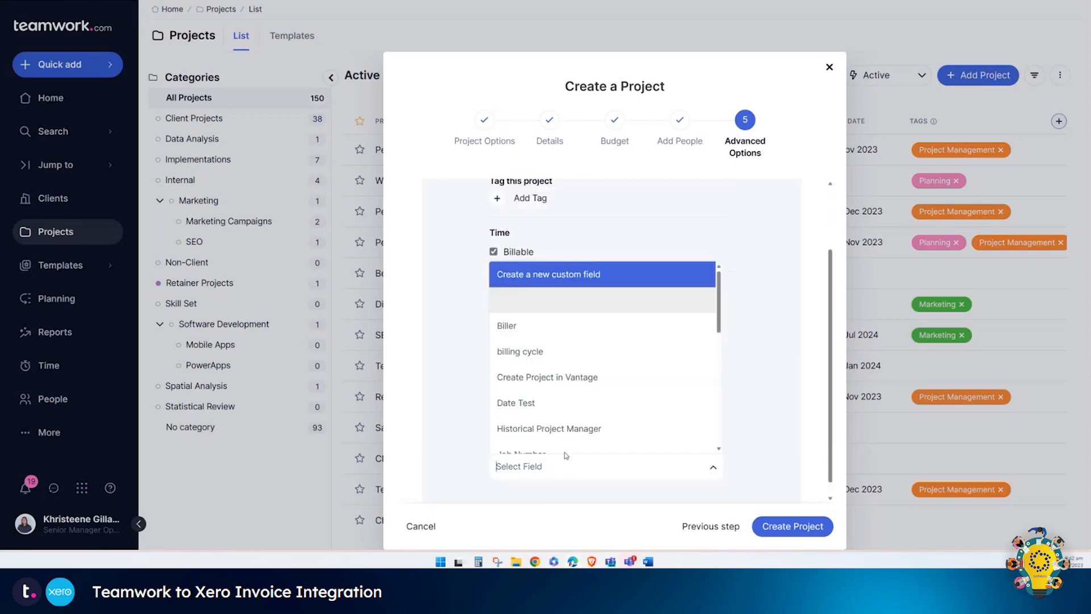
{"action": "scroll", "coordinate": [580, 429], "scroll_direction": "down", "scroll_amount": 5}
{"action": "scroll", "coordinate": [581, 428], "scroll_direction": "down", "scroll_amount": 1}
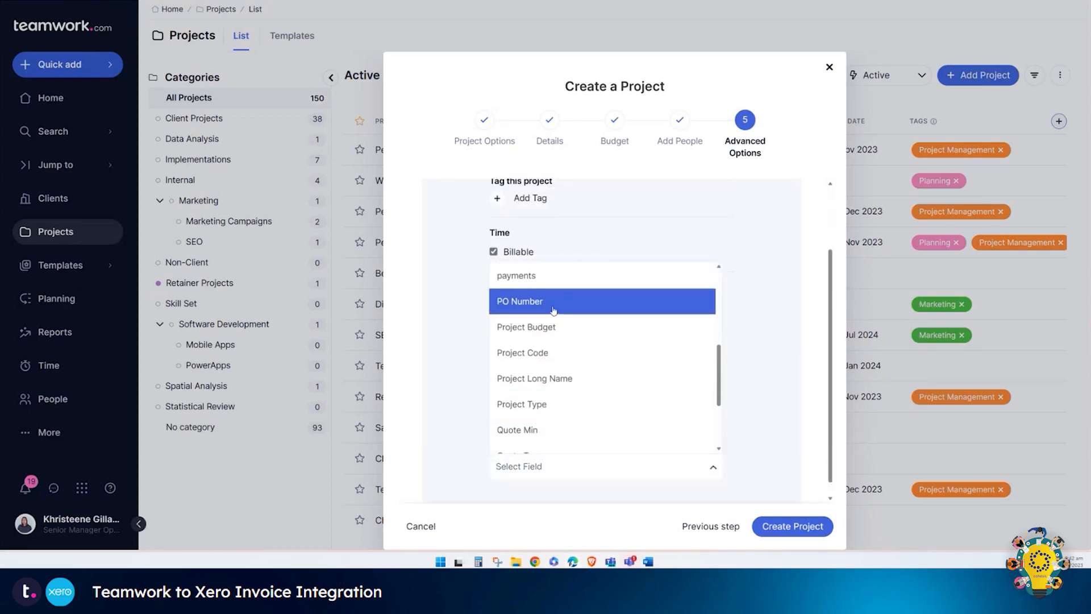
{"action": "left_click", "coordinate": [555, 304]}
{"action": "scroll", "coordinate": [560, 463], "scroll_direction": "down", "scroll_amount": 1}
{"action": "left_click", "coordinate": [557, 472]}
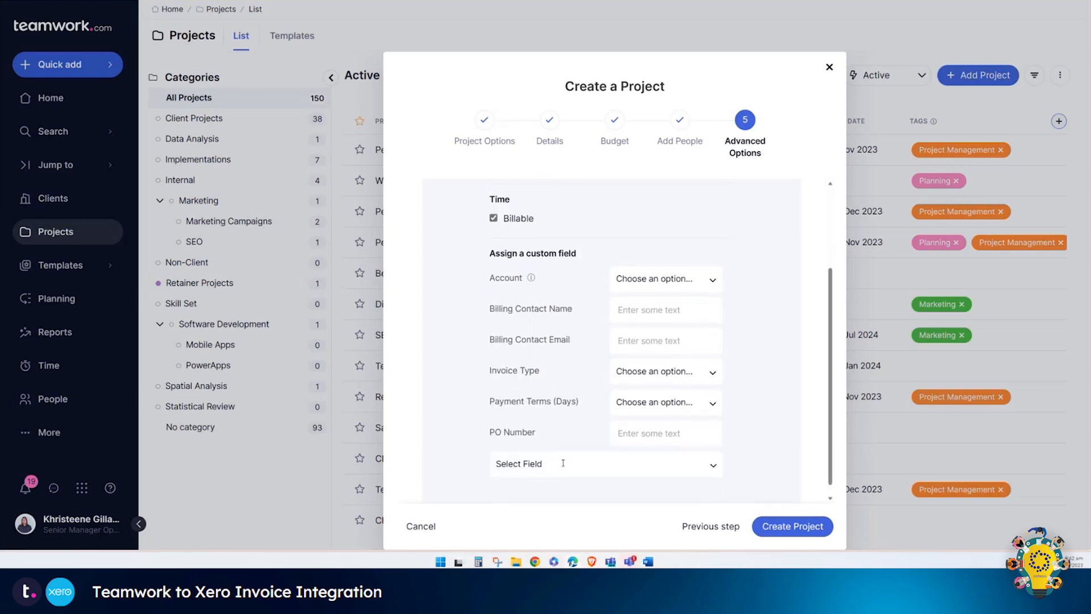
{"action": "left_click", "coordinate": [560, 463]}
{"action": "scroll", "coordinate": [584, 424], "scroll_direction": "down", "scroll_amount": 5}
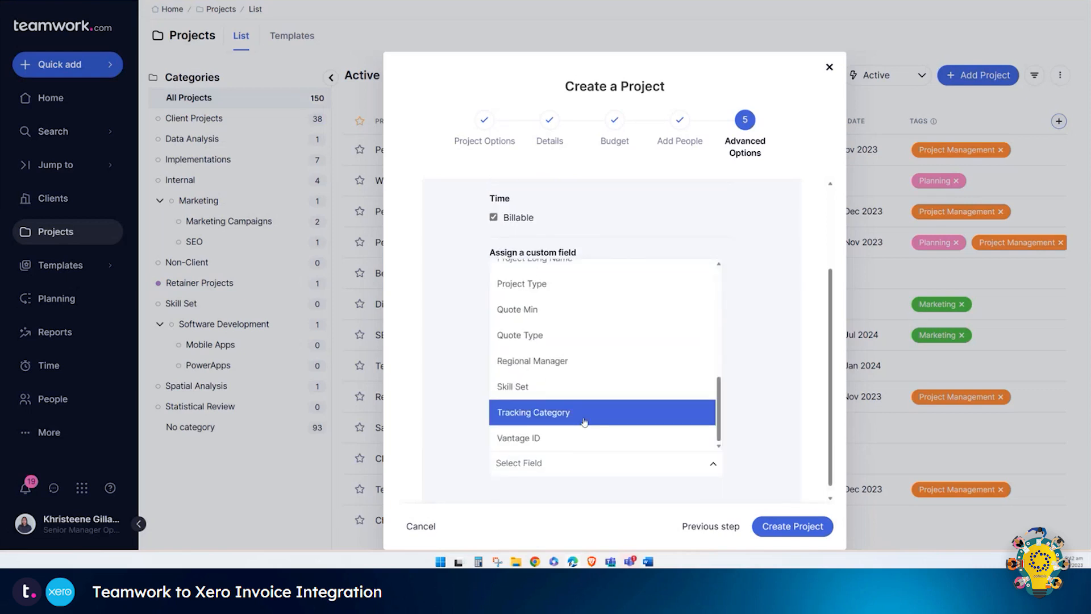
{"action": "left_click", "coordinate": [584, 422]}
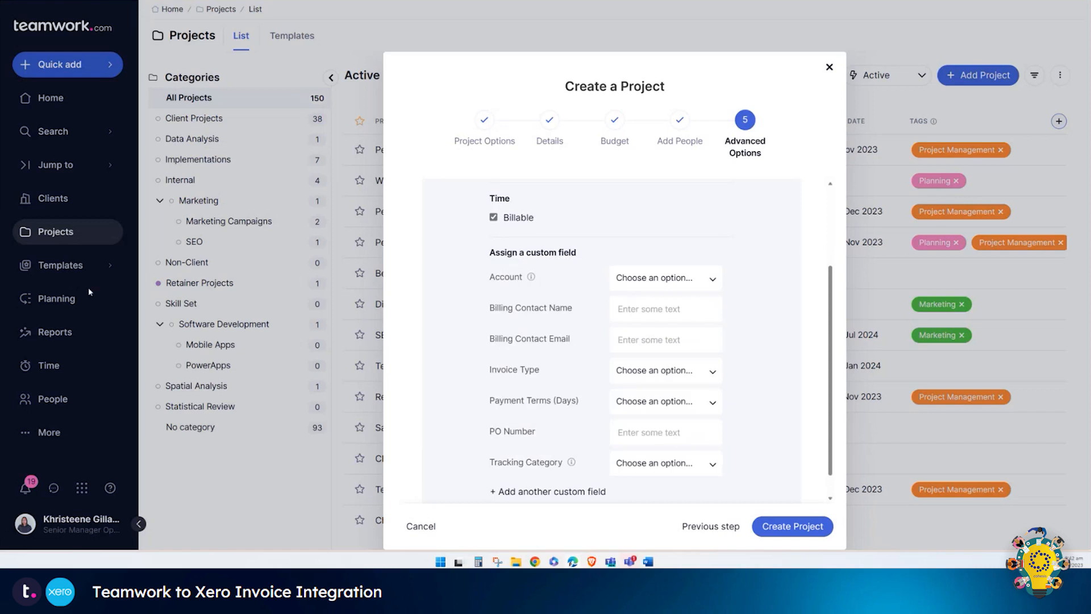
Step: Set Account to 200 and enter the billing contact's full name and e-mail address
{"action": "left_click", "coordinate": [677, 287]}
{"action": "left_click", "coordinate": [636, 302]}
{"action": "left_click", "coordinate": [654, 309]}
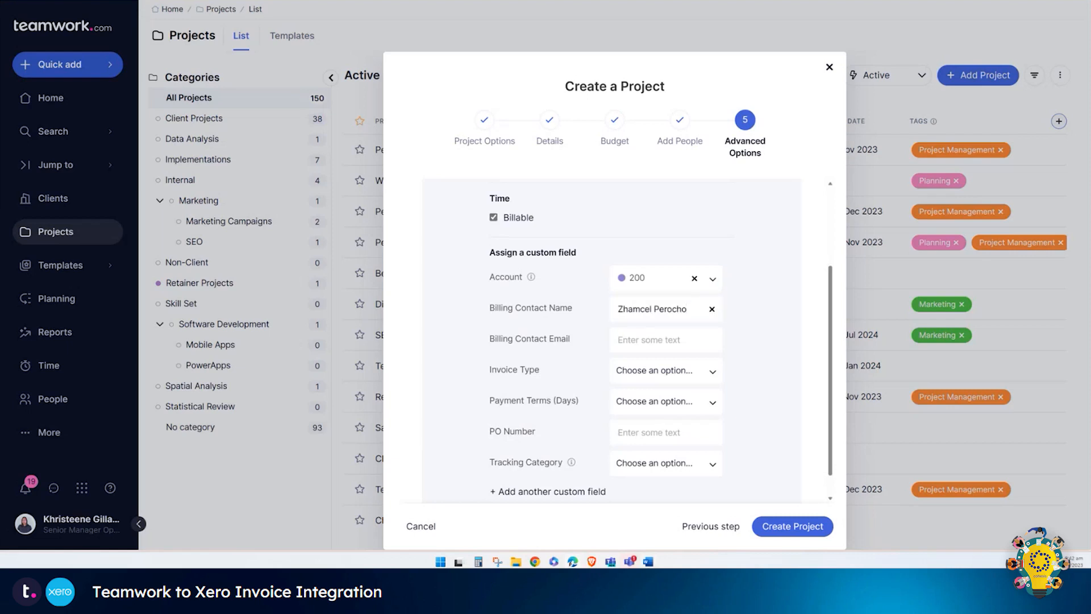
{"action": "left_click", "coordinate": [653, 339]}
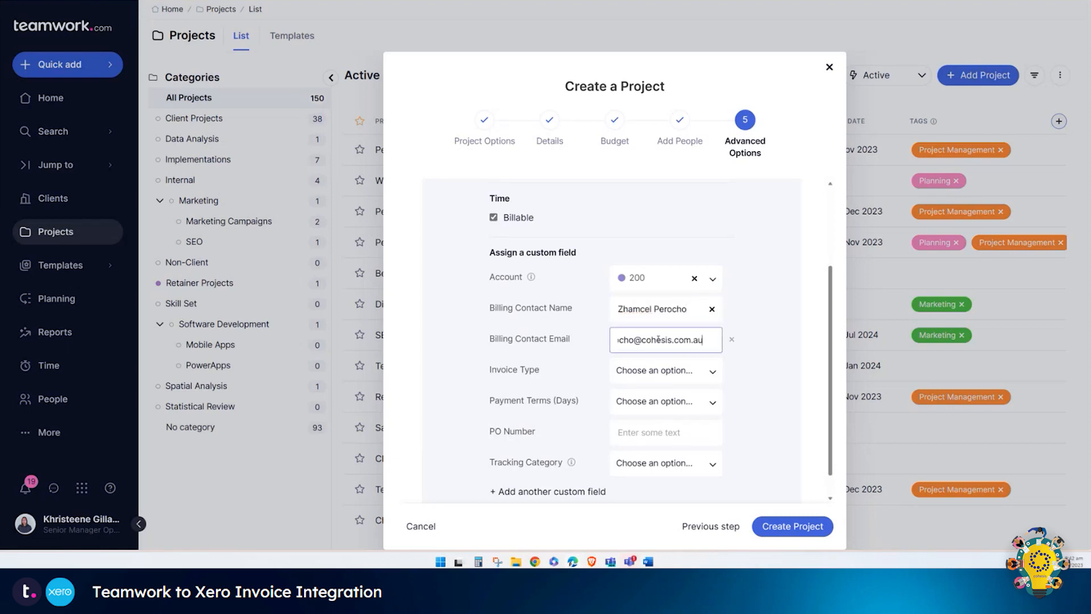
Step: Choose Stage Payment invoice type, 14-day payment terms, PO number PO2023004 and Cohesis tracking category
{"action": "left_click", "coordinate": [672, 371]}
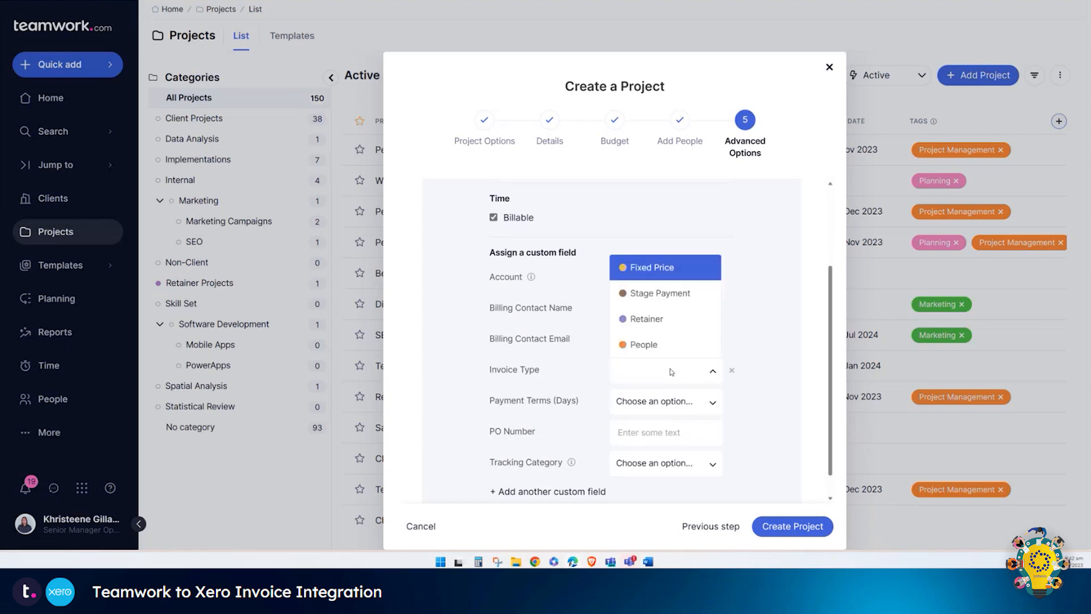
{"action": "left_click", "coordinate": [698, 301]}
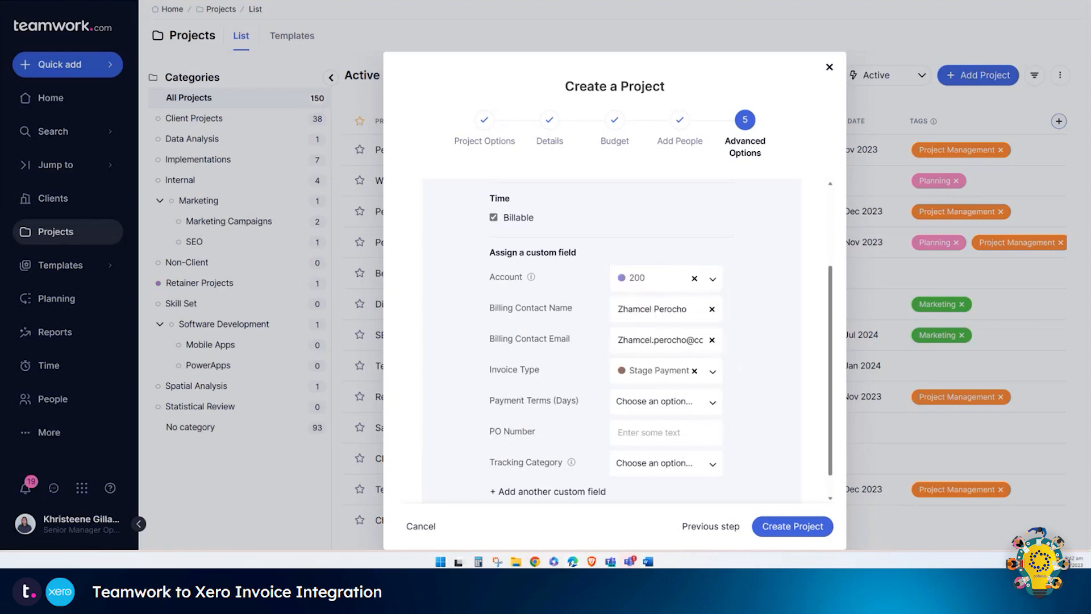
{"action": "left_click", "coordinate": [712, 401]}
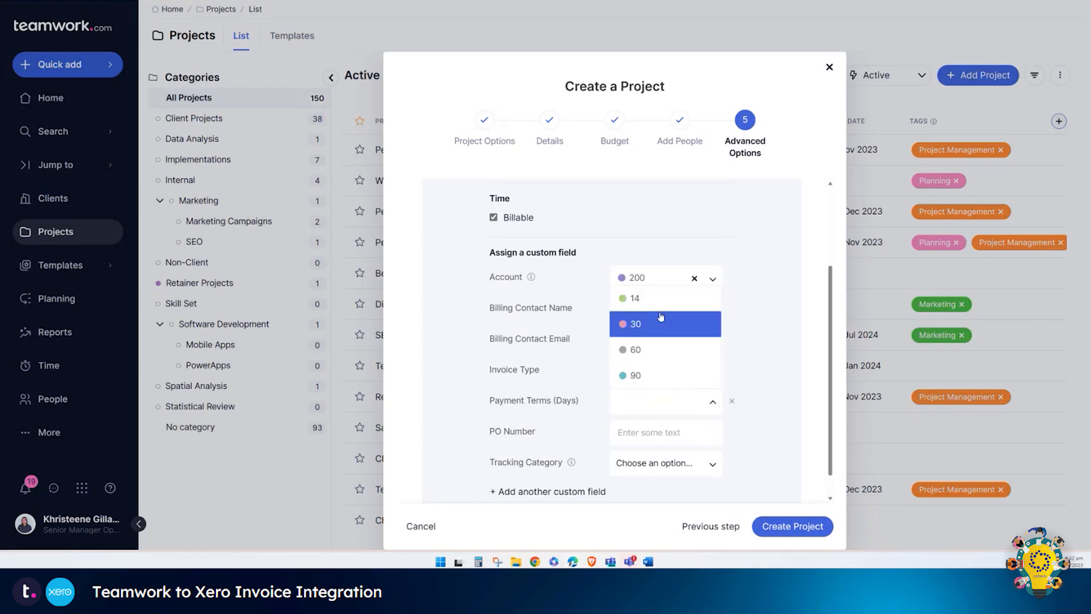
{"action": "left_click", "coordinate": [660, 319]}
{"action": "left_click", "coordinate": [664, 432]}
{"action": "type", "text": "PO2023004"}
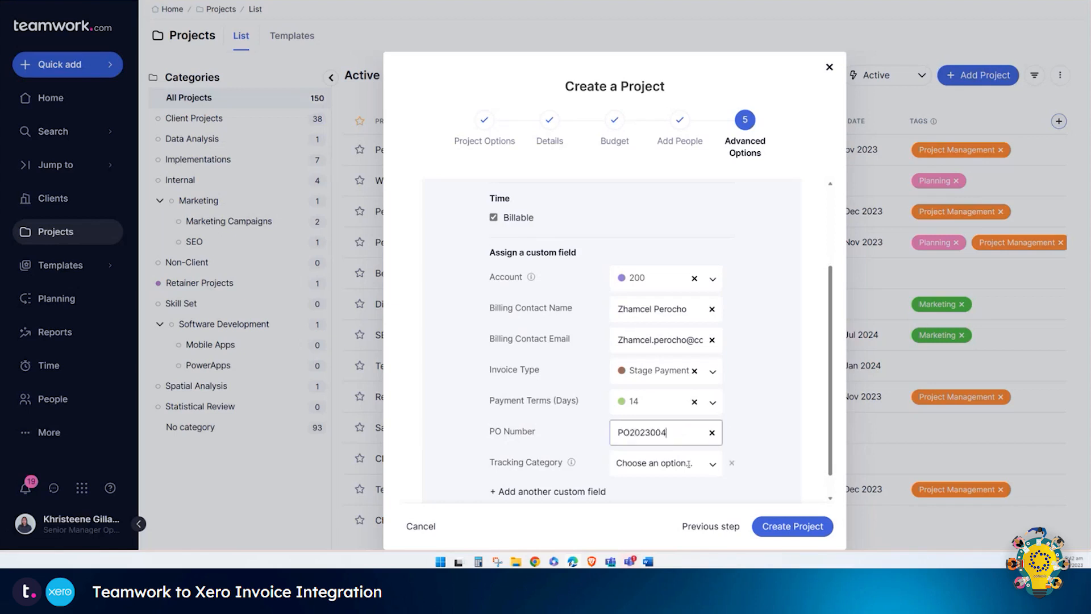
{"action": "left_click", "coordinate": [689, 464]}
{"action": "left_click", "coordinate": [676, 419]}
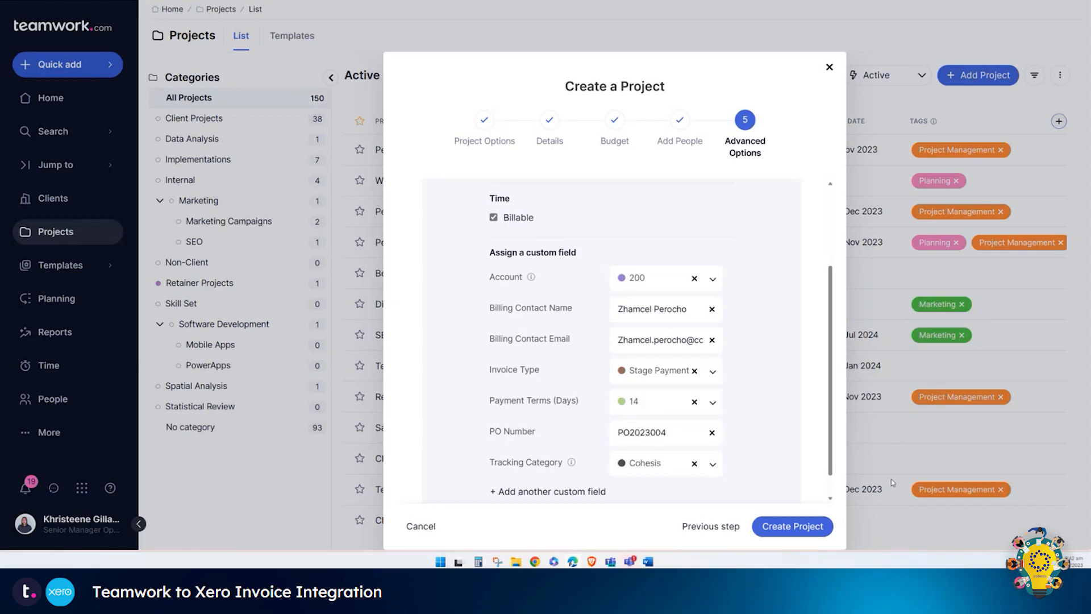
Step: Create the EfficienSync Solutions, Inc. project and open a new milestone form on its Milestones page
{"action": "left_click", "coordinate": [816, 532]}
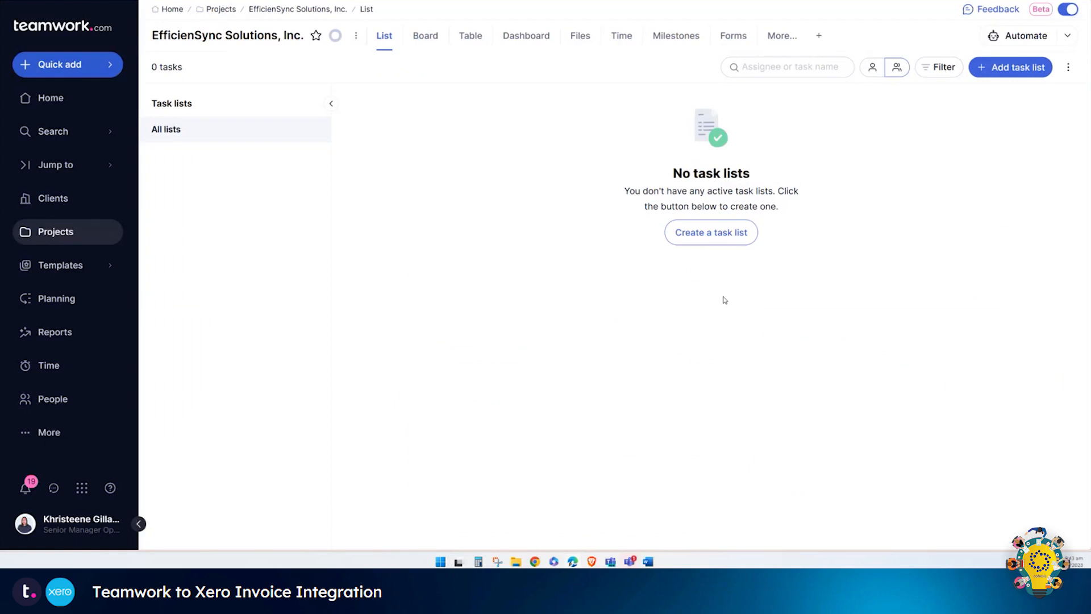
{"action": "left_click", "coordinate": [679, 45]}
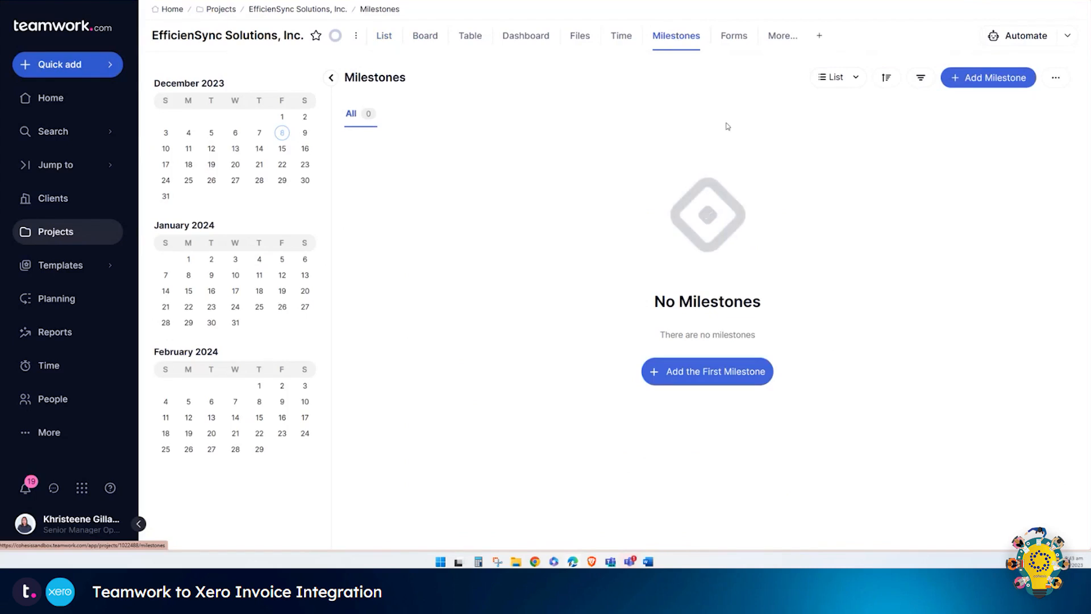
{"action": "left_click", "coordinate": [990, 85]}
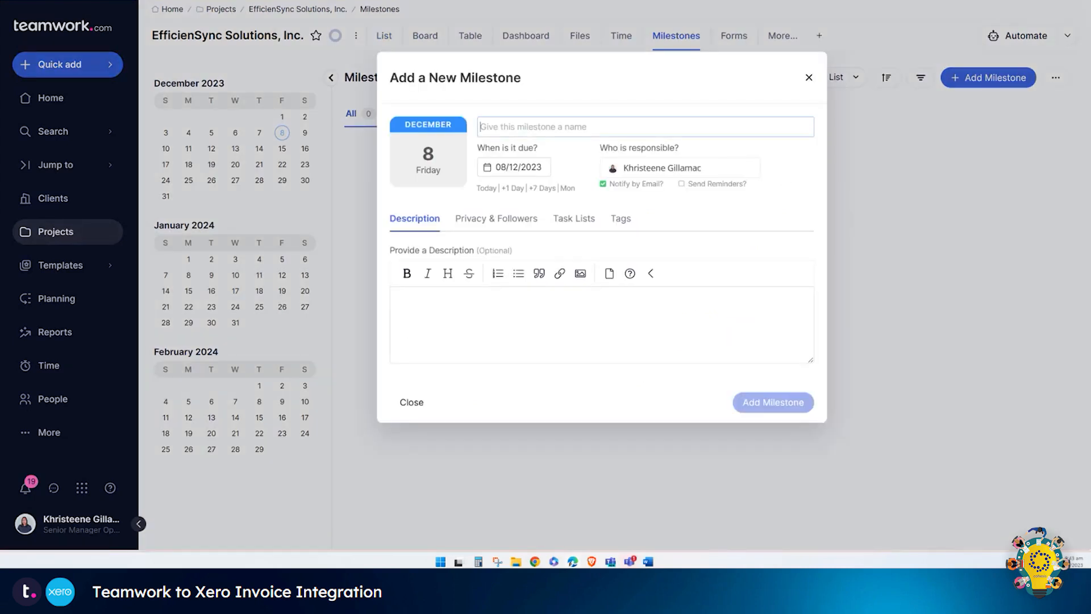
Step: Save a '10% Initial Invoice' milestone with a pasted description about the 10% initial invoice payment
{"action": "left_click", "coordinate": [578, 127]}
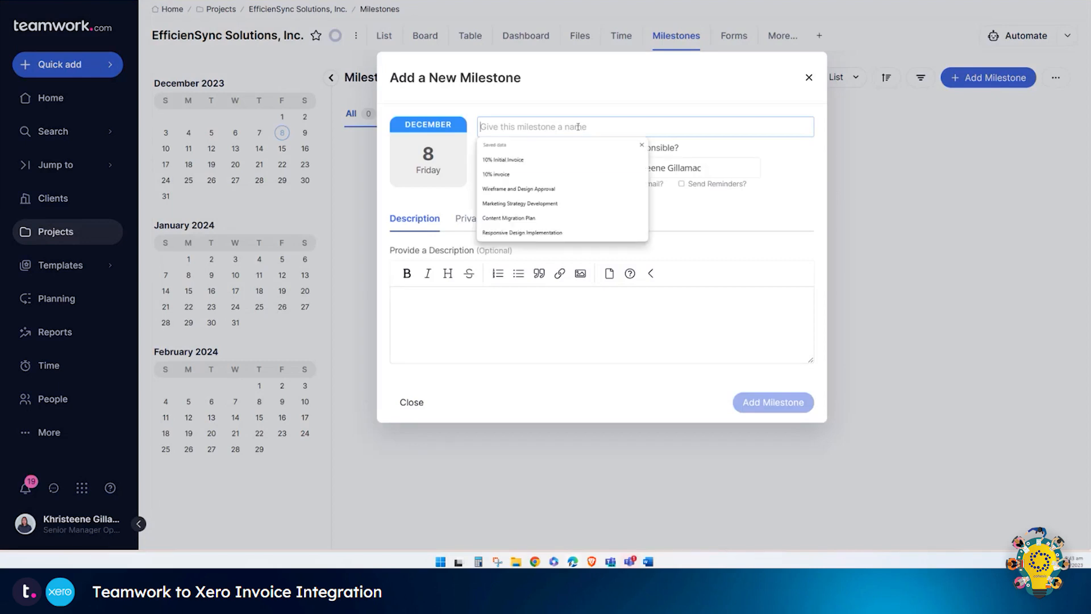
{"action": "left_click", "coordinate": [554, 159]}
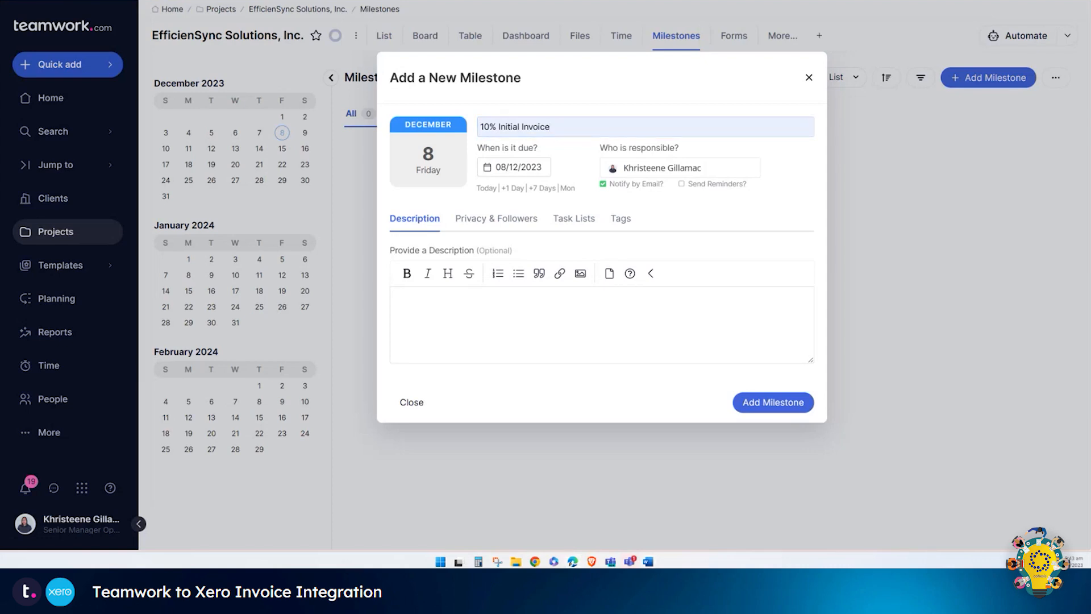
{"action": "left_click", "coordinate": [540, 312]}
{"action": "type", "text": "Payment for the initial invoice at 10%"}
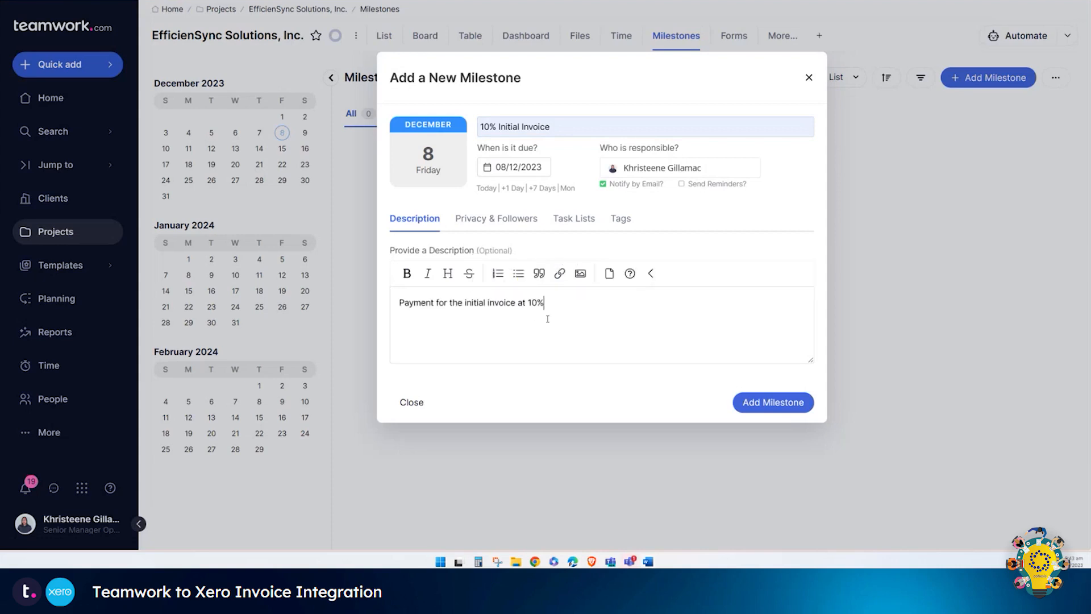
{"action": "left_click", "coordinate": [769, 404]}
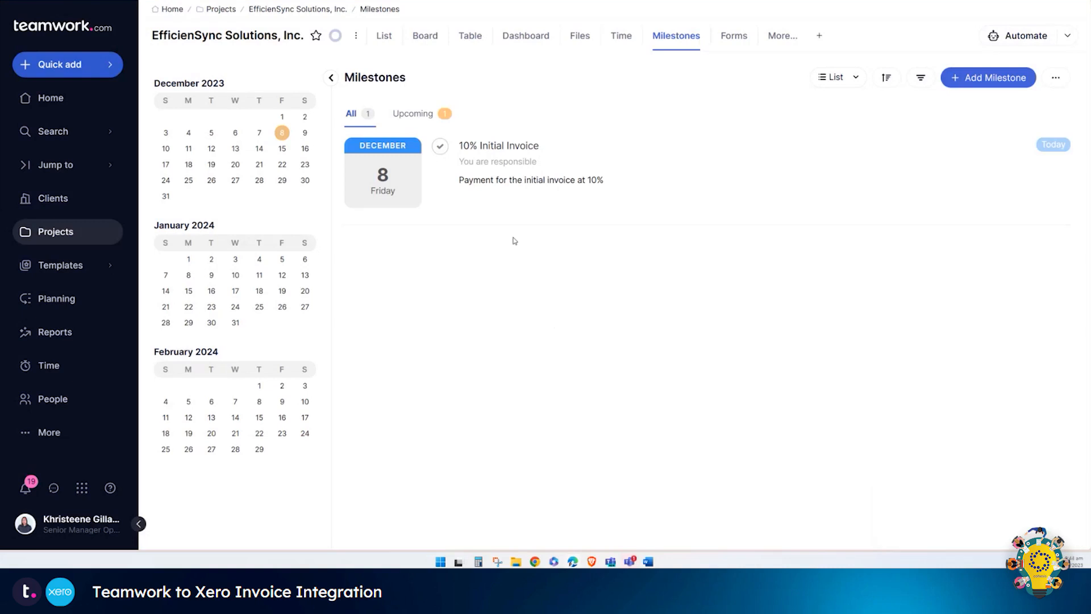
Step: Complete the 10% Initial Invoice milestone and go to the project's Finance section
{"action": "left_click", "coordinate": [440, 146]}
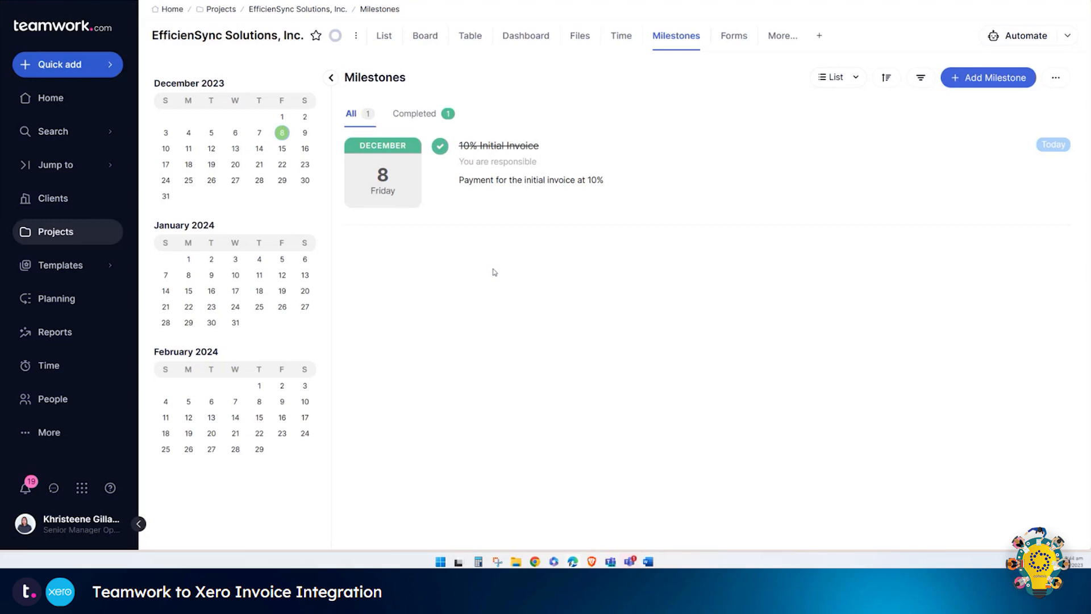
{"action": "left_click", "coordinate": [778, 39]}
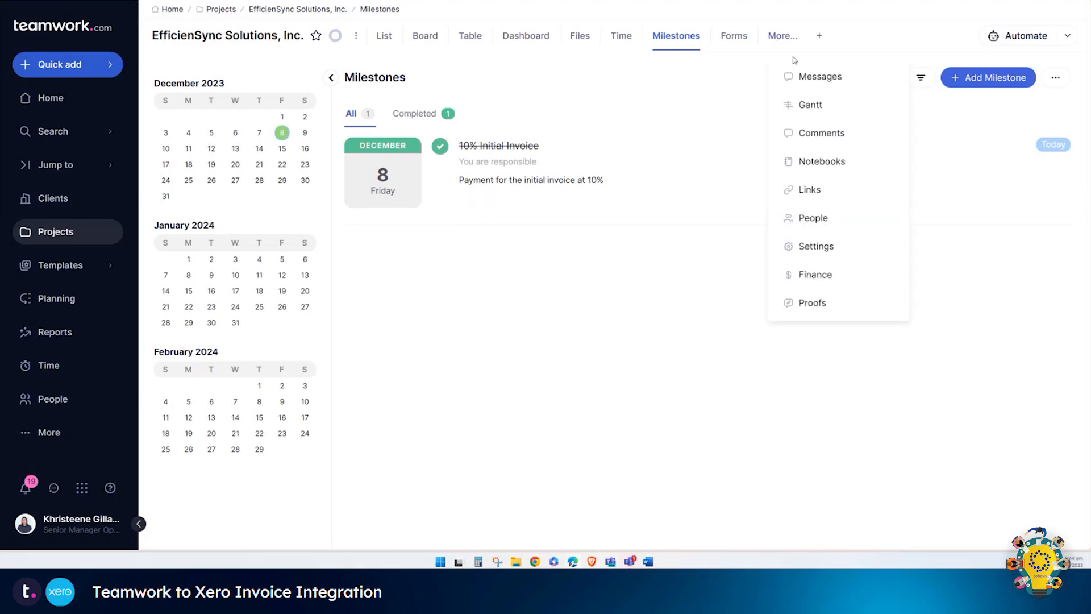
{"action": "left_click", "coordinate": [815, 275]}
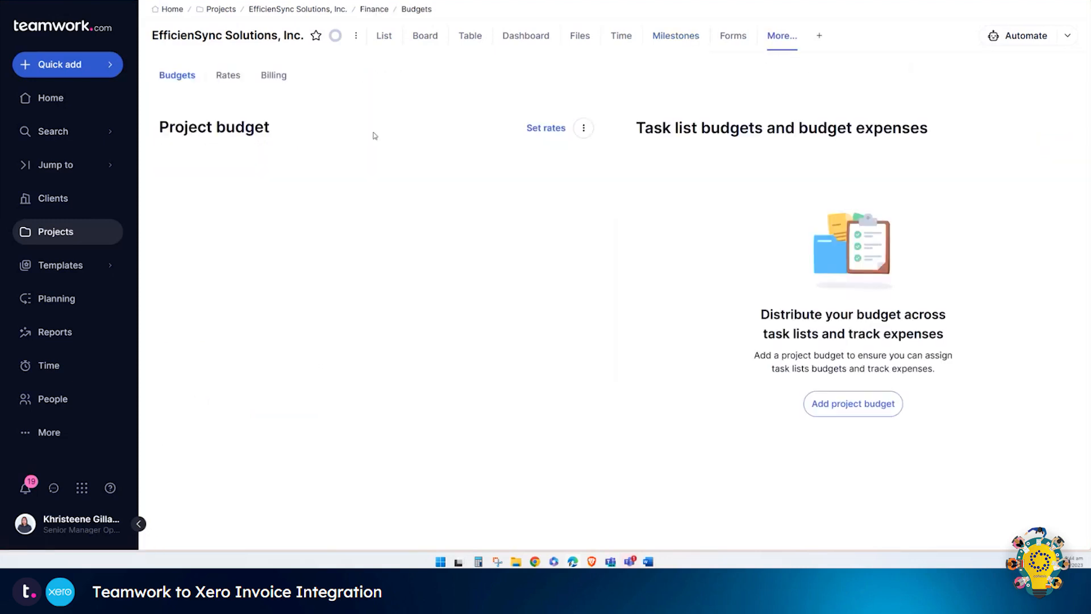
Step: Open open invoice INV-0301 from the project's Billing tab
{"action": "left_click", "coordinate": [278, 81]}
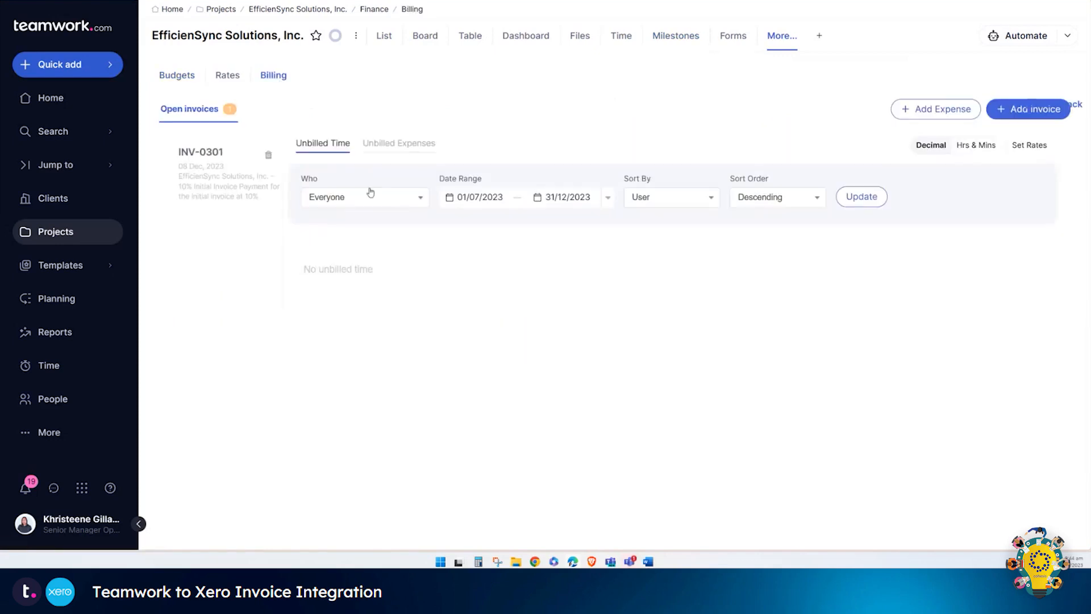
{"action": "left_click", "coordinate": [242, 178]}
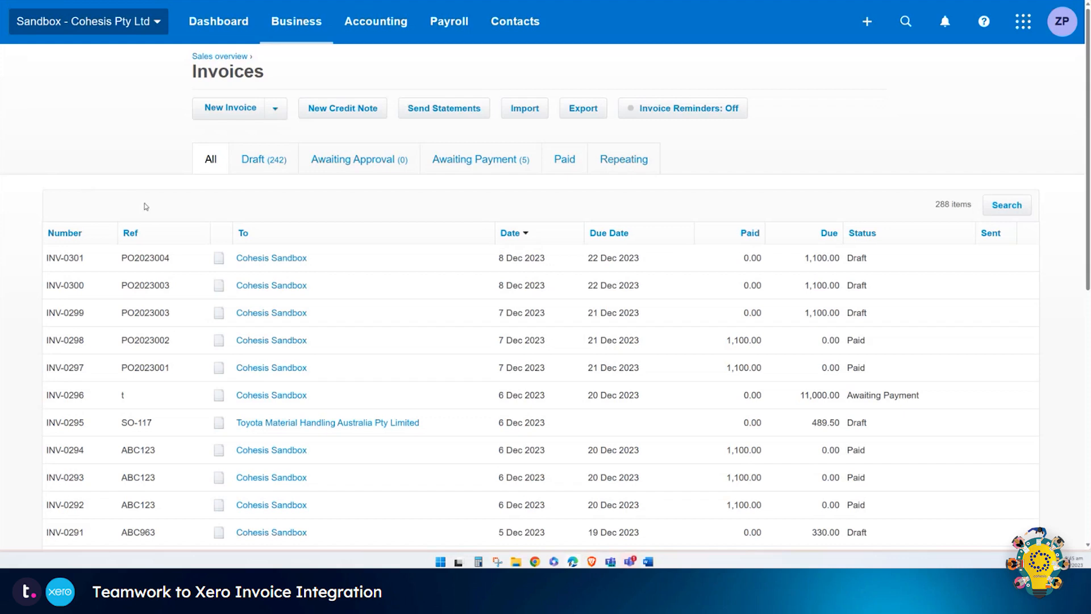
Step: Approve draft invoice INV-0301 in Xero without emailing it
{"action": "left_click", "coordinate": [164, 258]}
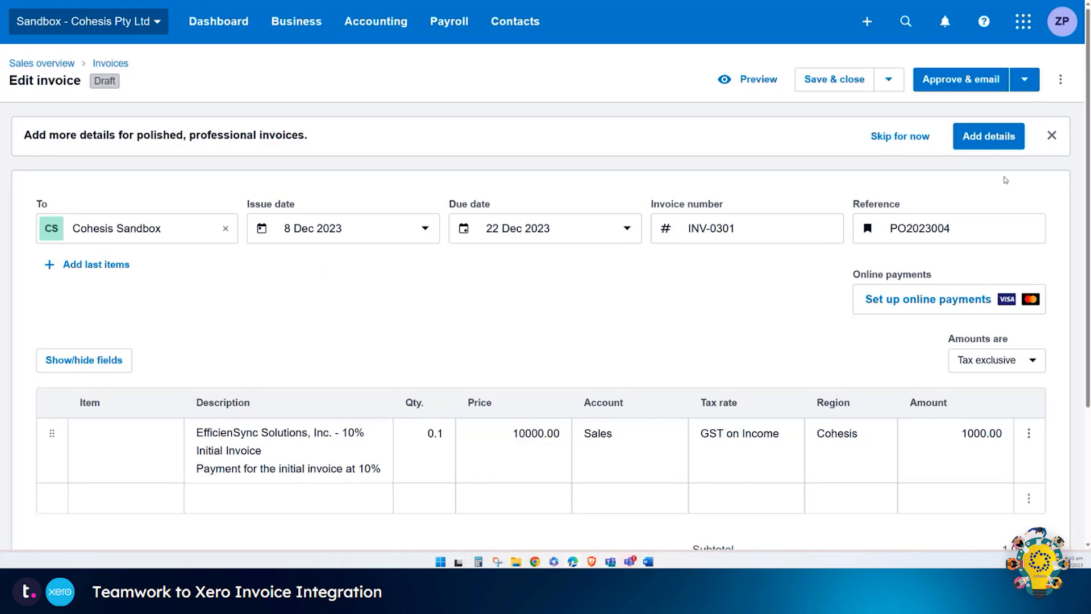
{"action": "left_click", "coordinate": [1032, 90]}
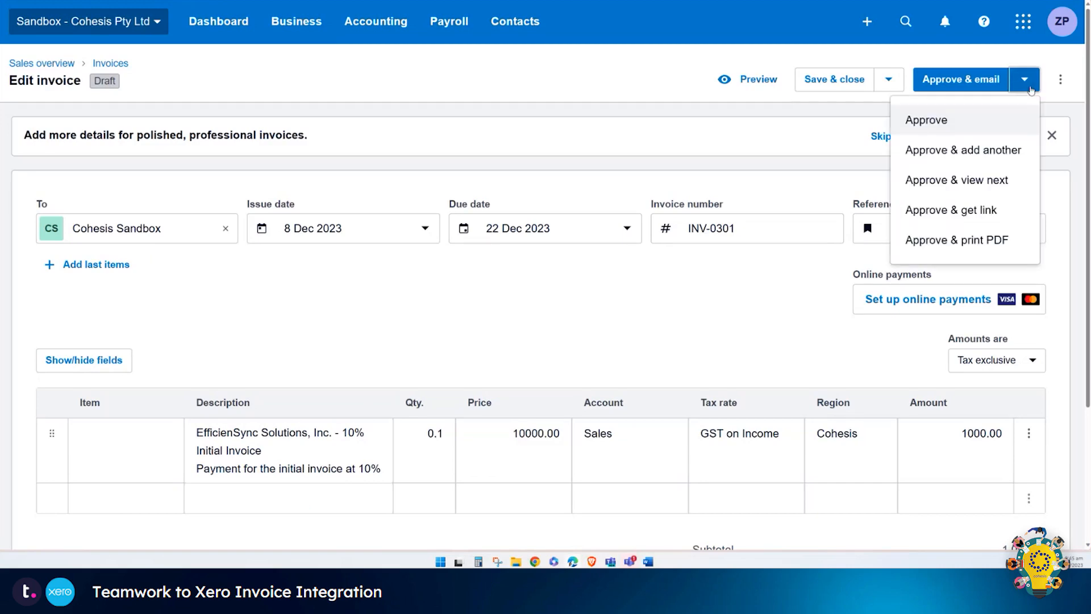
{"action": "left_click", "coordinate": [1009, 118]}
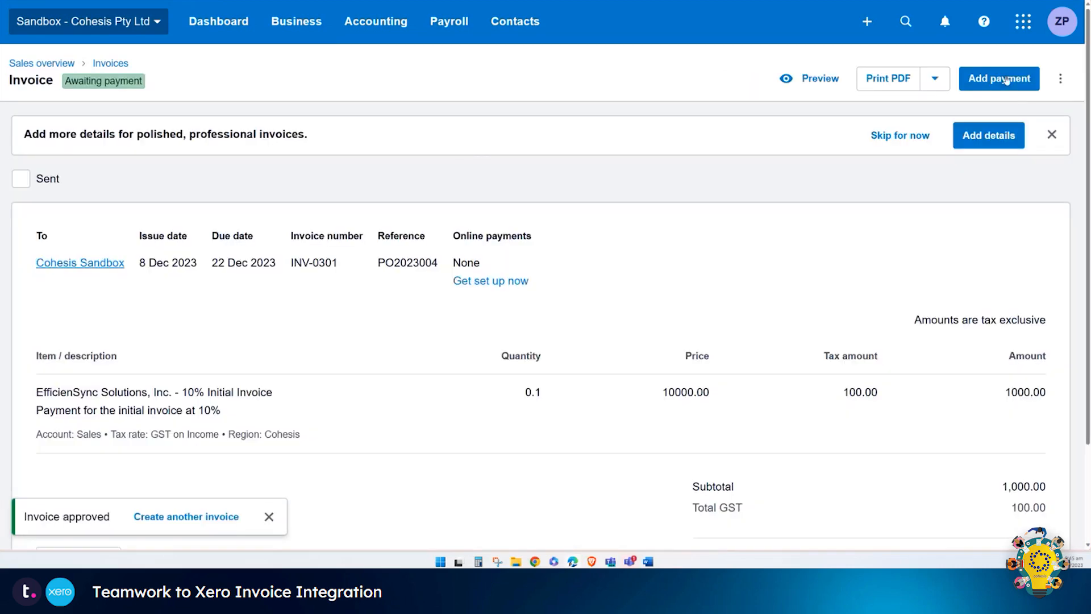
Step: Record INV-0301's payment into the 600 ANZ Bank account, then return to Teamwork billing
{"action": "left_click", "coordinate": [1006, 78]}
{"action": "left_click", "coordinate": [603, 255]}
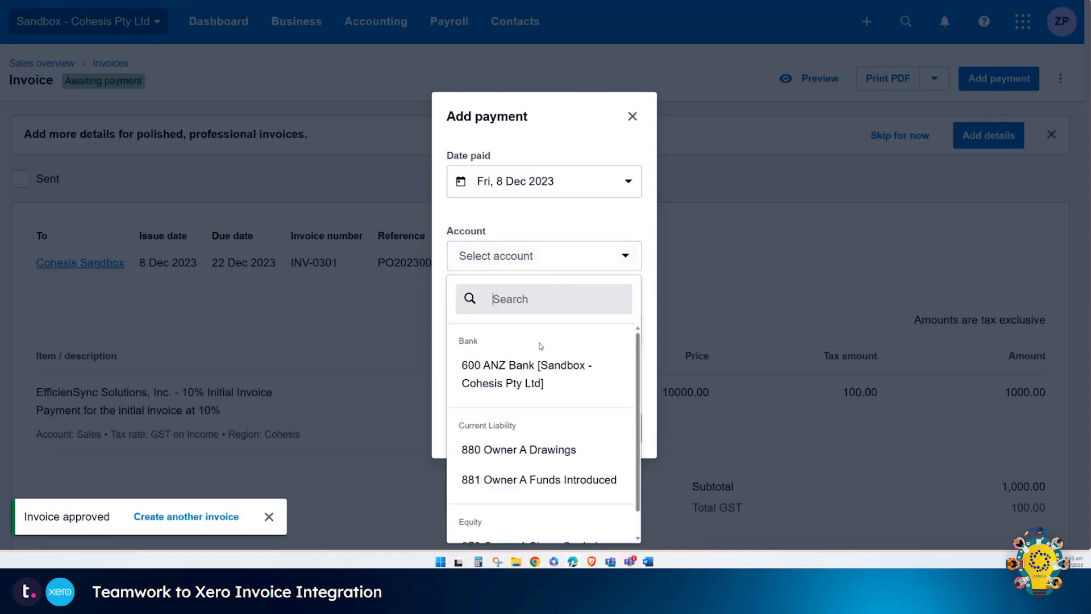
{"action": "left_click", "coordinate": [533, 364]}
{"action": "left_click", "coordinate": [616, 429]}
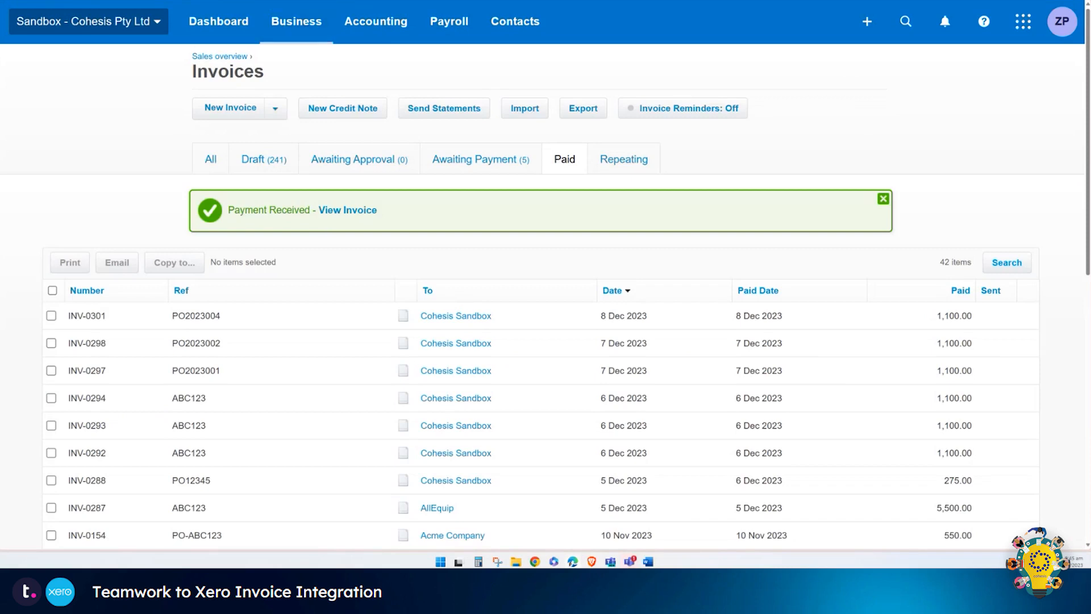
{"action": "left_click", "coordinate": [233, 1]}
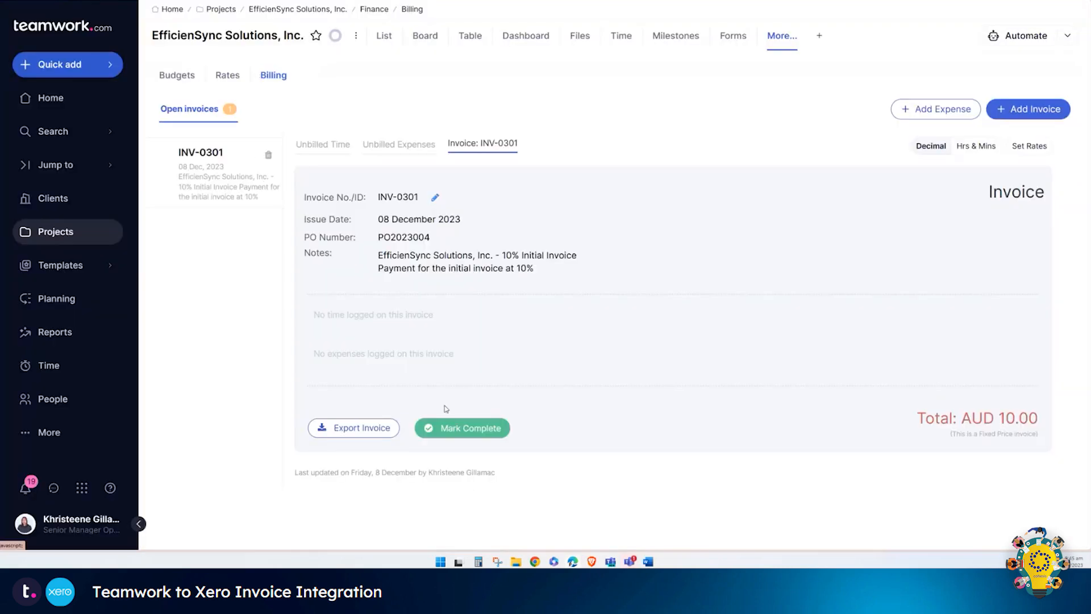
Step: Mark invoice INV-0301 complete, confirm it, and view the completed invoices
{"action": "left_click", "coordinate": [457, 433]}
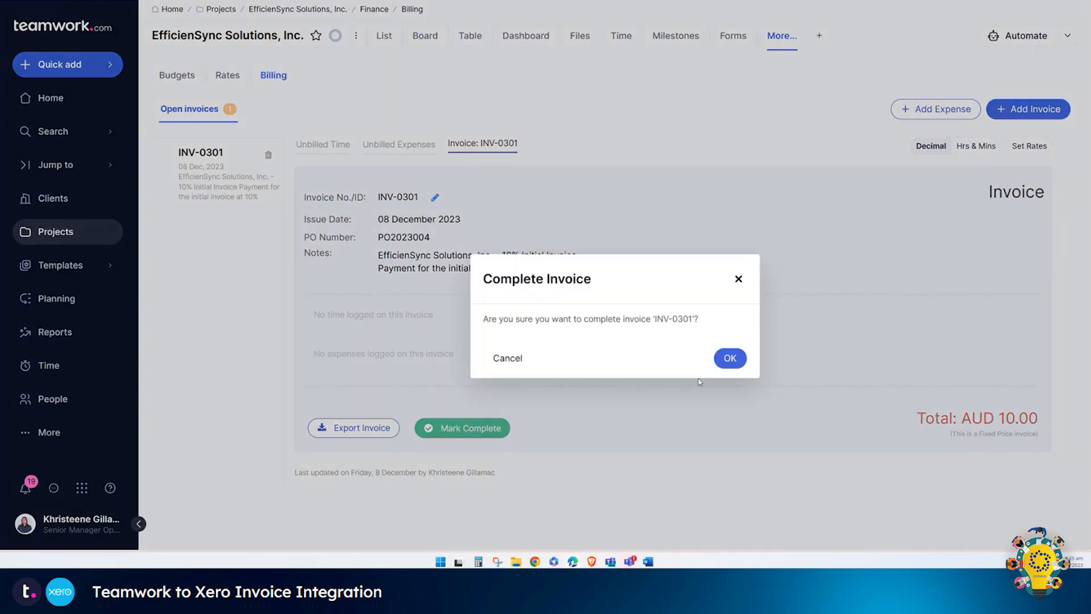
{"action": "left_click", "coordinate": [728, 359]}
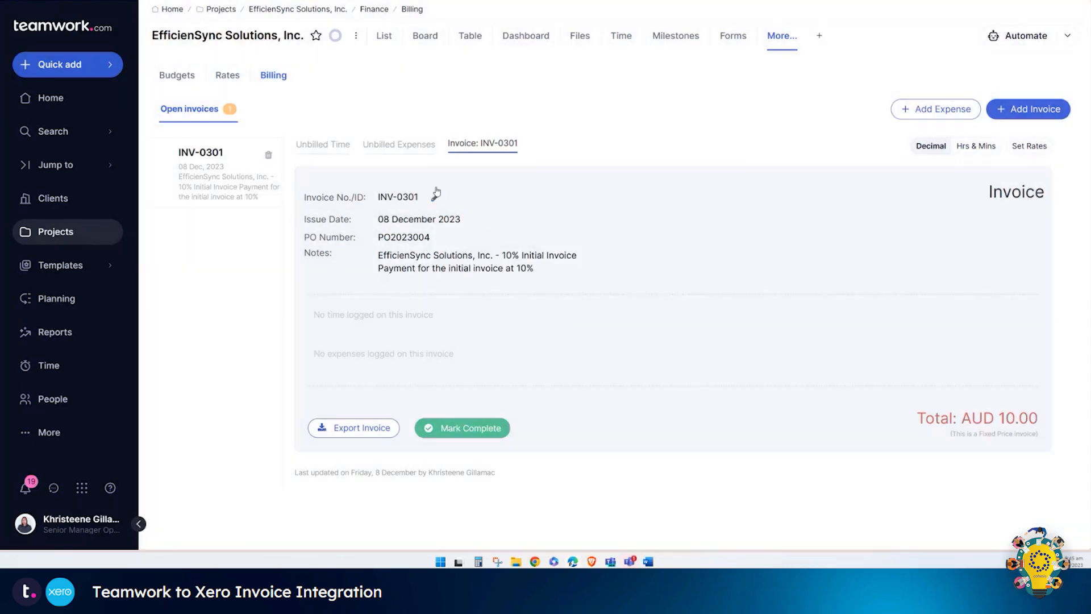
{"action": "left_click", "coordinate": [341, 116]}
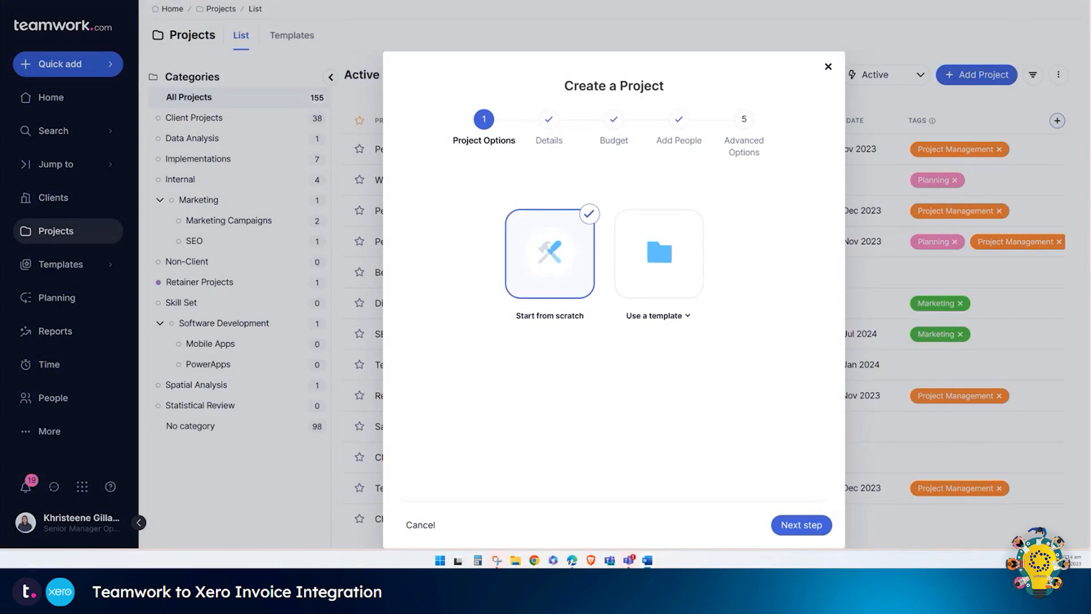
Step: Step the ProjectSyncronize Solutions, Inc. wizard through Details, the $10000 Standard budget and Add People to Advanced Options
{"action": "left_click", "coordinate": [807, 524]}
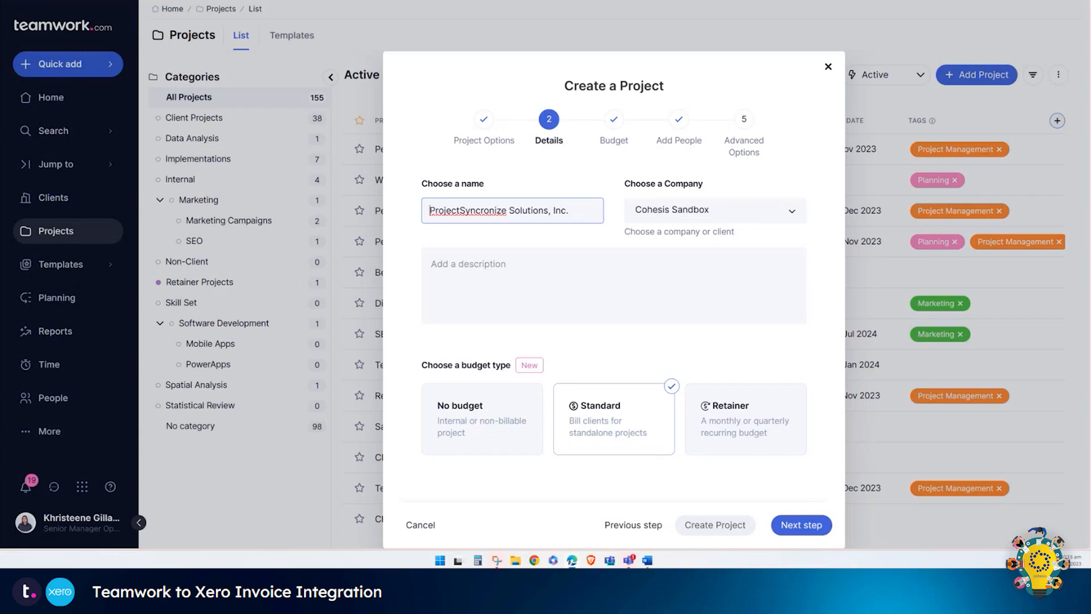
{"action": "left_click", "coordinate": [807, 524]}
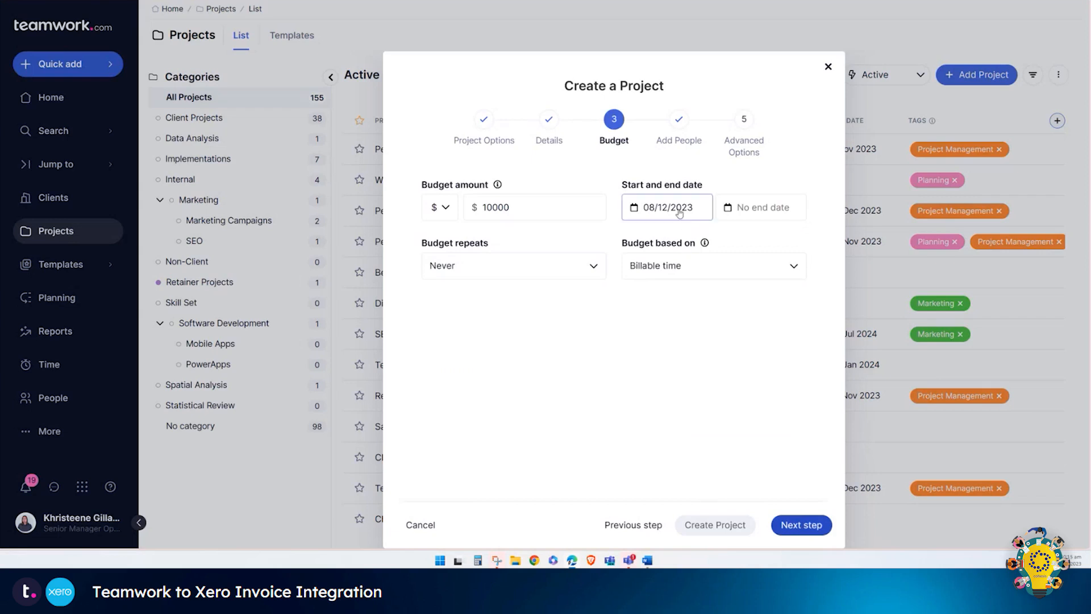
{"action": "left_click", "coordinate": [794, 528]}
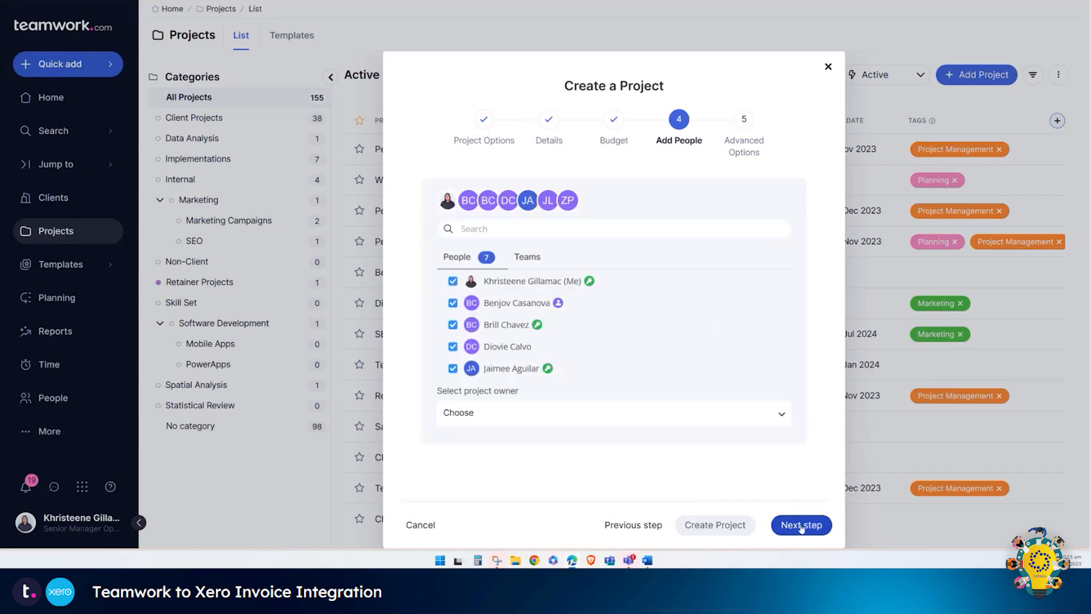
{"action": "left_click", "coordinate": [801, 526]}
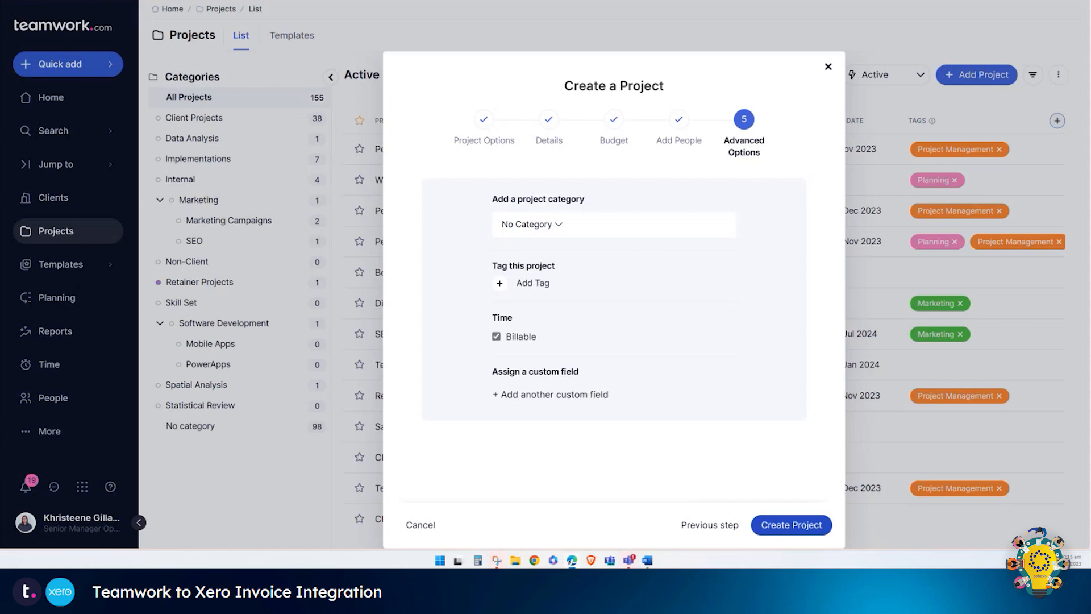
Step: Add the Account, Billing Contact Name and Billing Contact Email custom fields to the project
{"action": "left_click", "coordinate": [595, 396]}
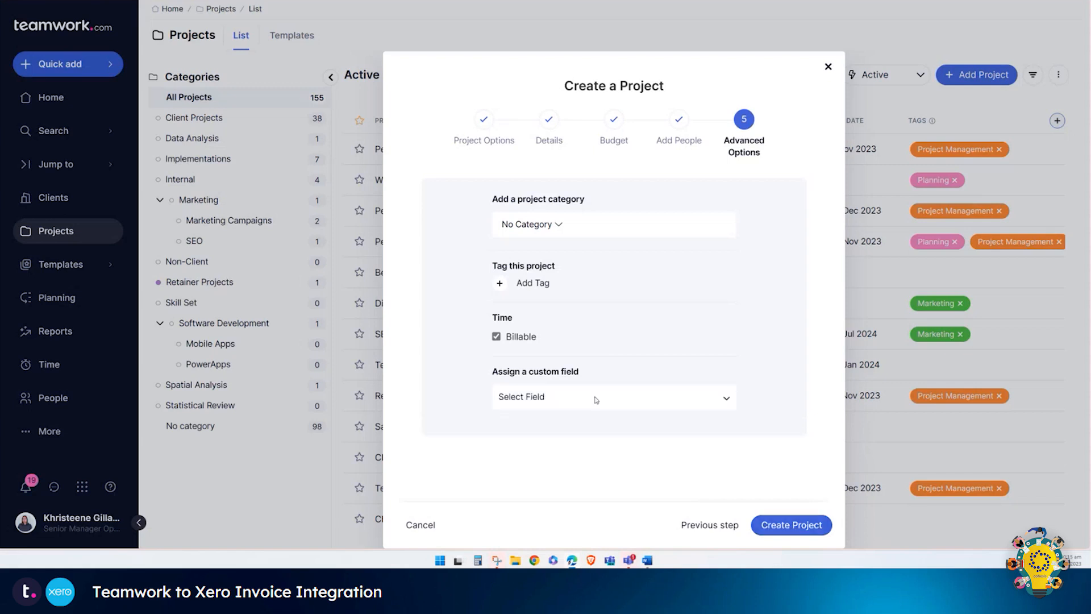
{"action": "left_click", "coordinate": [595, 398]}
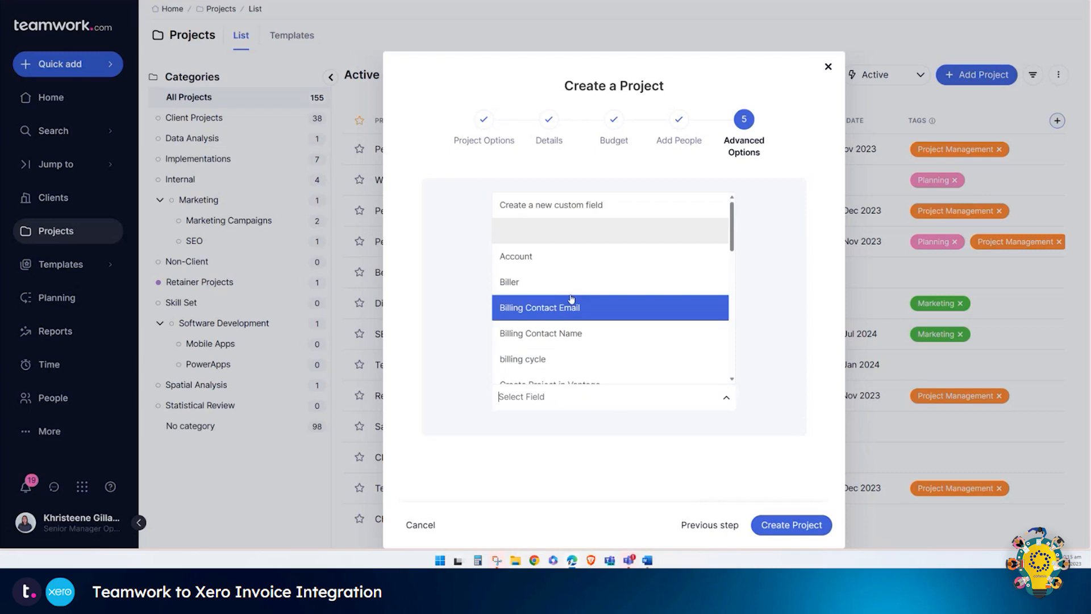
{"action": "left_click", "coordinate": [577, 256]}
{"action": "left_click", "coordinate": [583, 426]}
{"action": "left_click", "coordinate": [581, 426]}
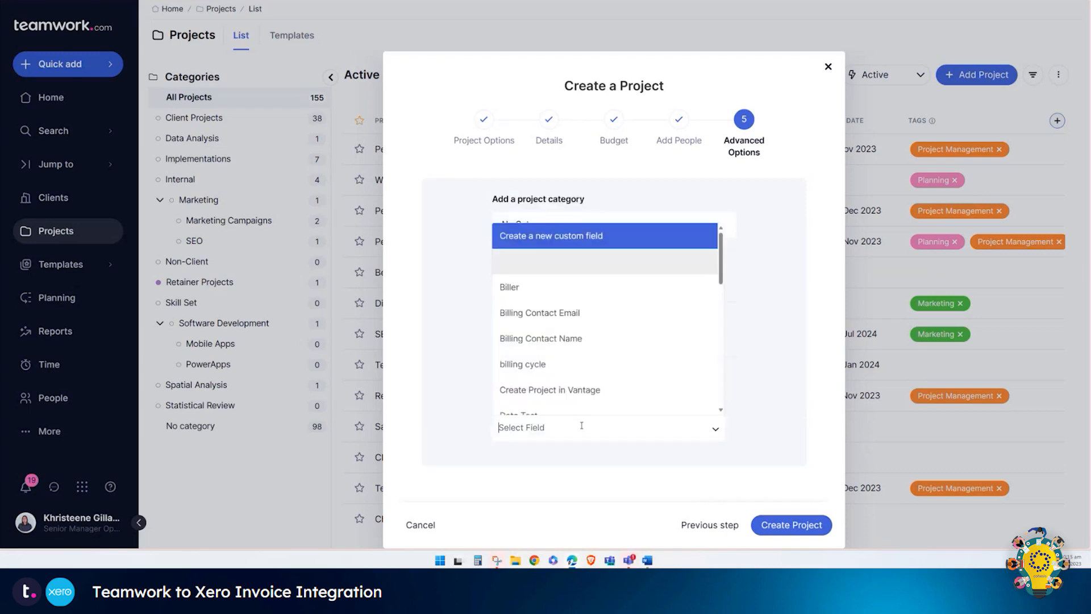
{"action": "left_click", "coordinate": [647, 339]}
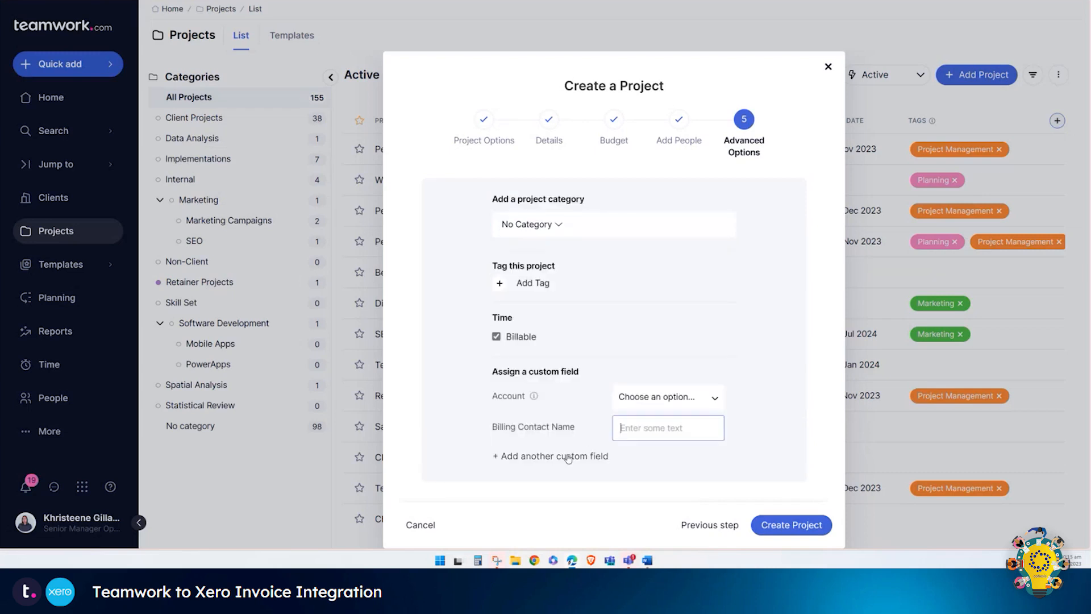
{"action": "left_click", "coordinate": [568, 456]}
{"action": "left_click", "coordinate": [566, 457]}
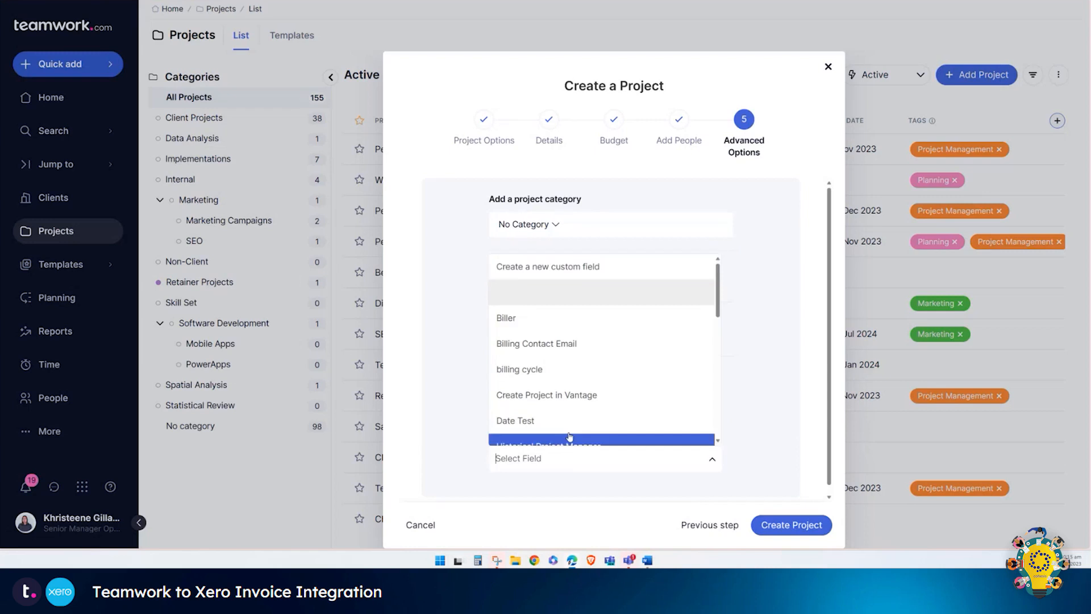
{"action": "left_click", "coordinate": [587, 348]}
Step: Add the Invoice Type and Payment Terms (Days) custom fields
{"action": "scroll", "coordinate": [620, 372], "scroll_direction": "down", "scroll_amount": 1}
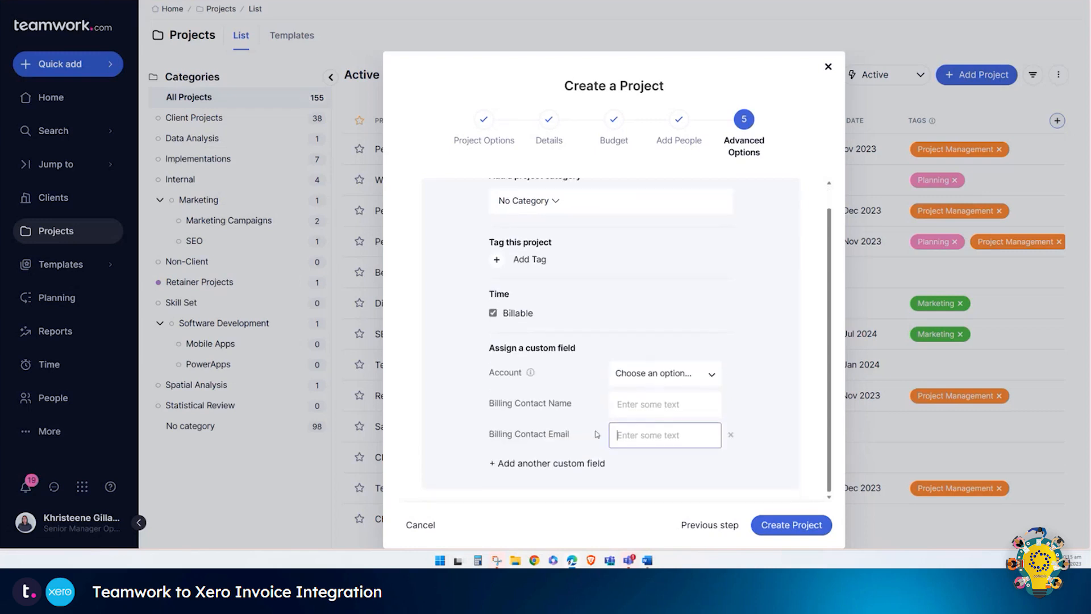
{"action": "left_click", "coordinate": [570, 463]}
{"action": "left_click", "coordinate": [570, 464]}
{"action": "scroll", "coordinate": [603, 406], "scroll_direction": "down", "scroll_amount": 5}
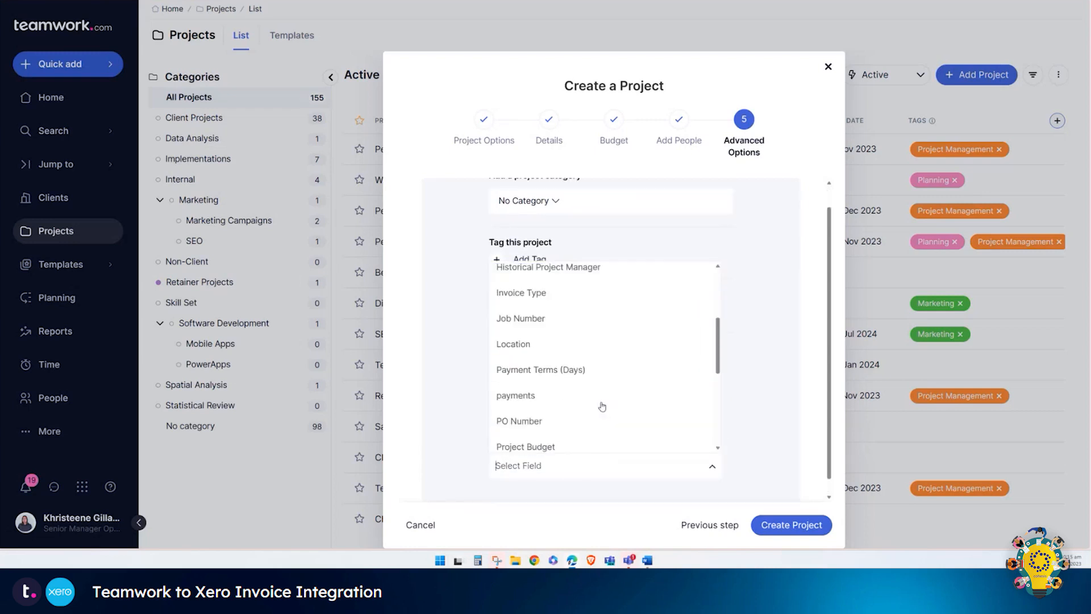
{"action": "left_click", "coordinate": [574, 292]}
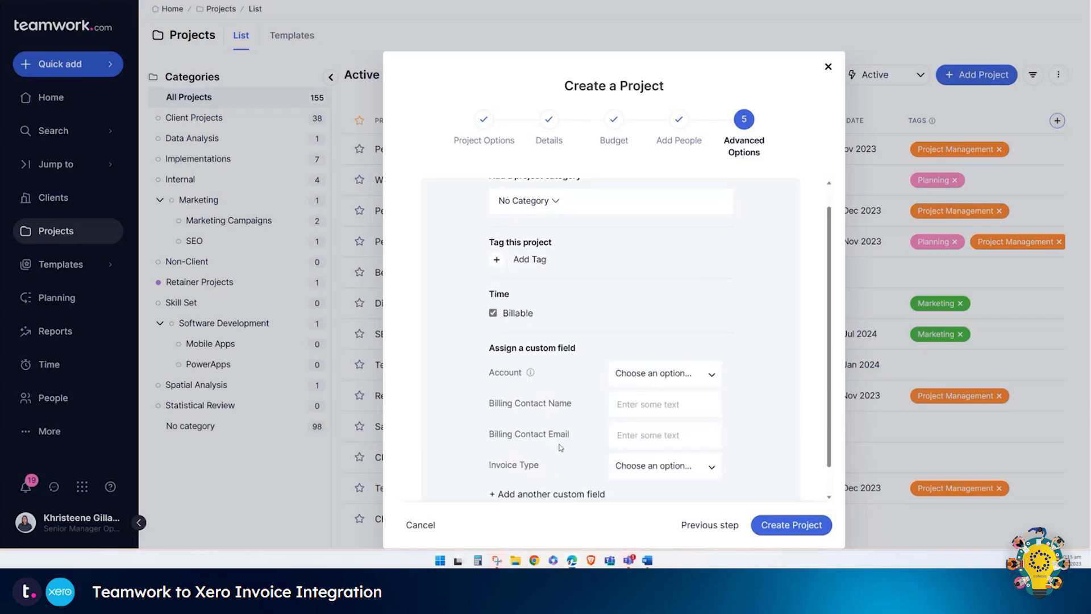
{"action": "left_click", "coordinate": [547, 490]}
{"action": "left_click", "coordinate": [554, 494]}
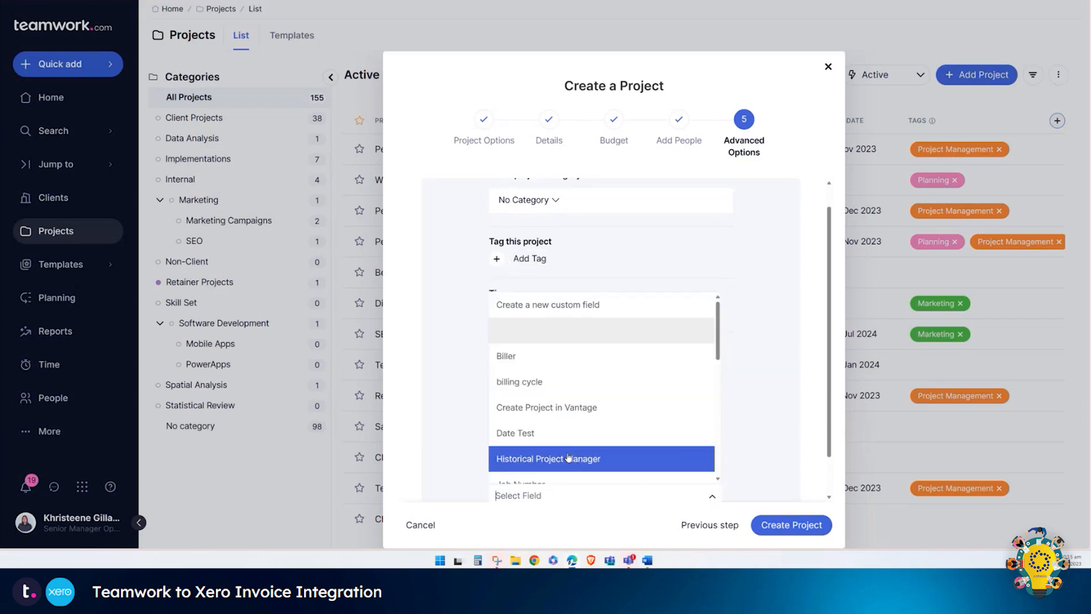
{"action": "scroll", "coordinate": [584, 415], "scroll_direction": "down", "scroll_amount": 3}
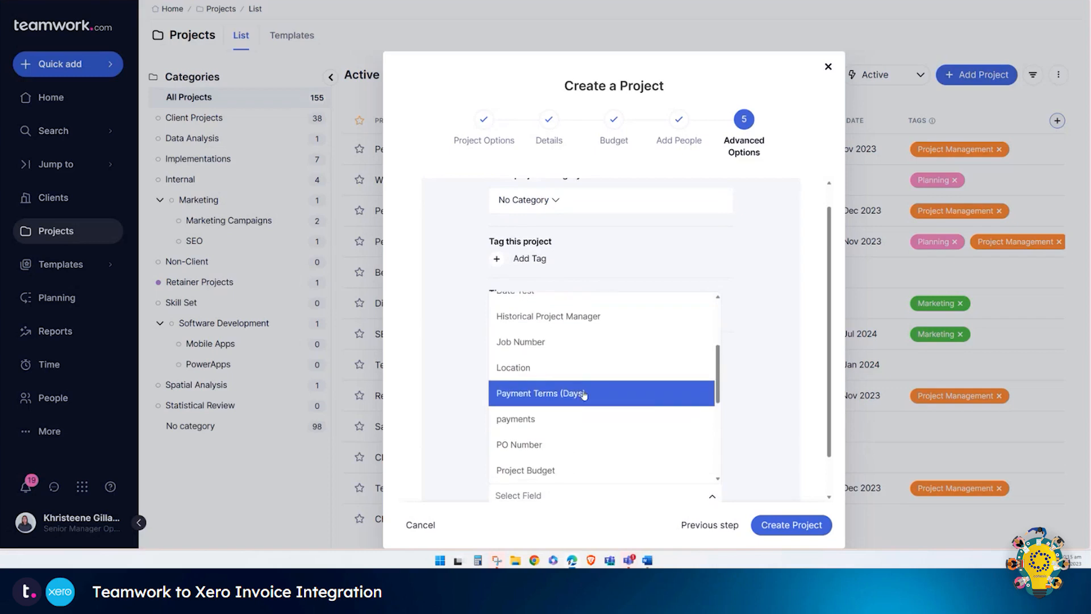
{"action": "left_click", "coordinate": [584, 393]}
Step: Add the Tracking Category custom field to complete the billing field list
{"action": "scroll", "coordinate": [568, 398], "scroll_direction": "down", "scroll_amount": 3}
{"action": "left_click", "coordinate": [568, 464]}
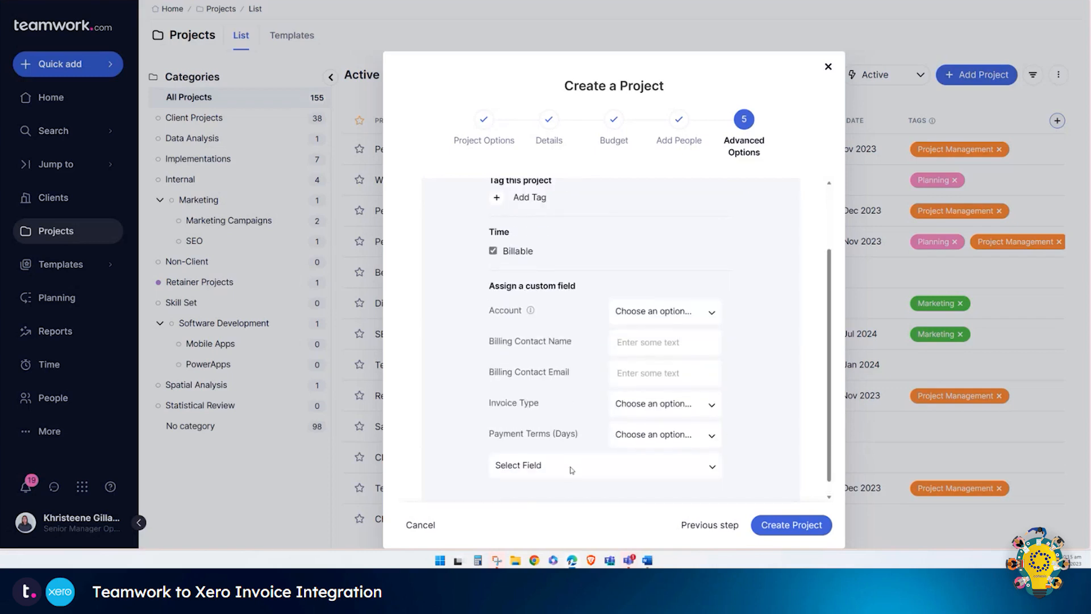
{"action": "left_click", "coordinate": [571, 470]}
{"action": "scroll", "coordinate": [631, 363], "scroll_direction": "down", "scroll_amount": 5}
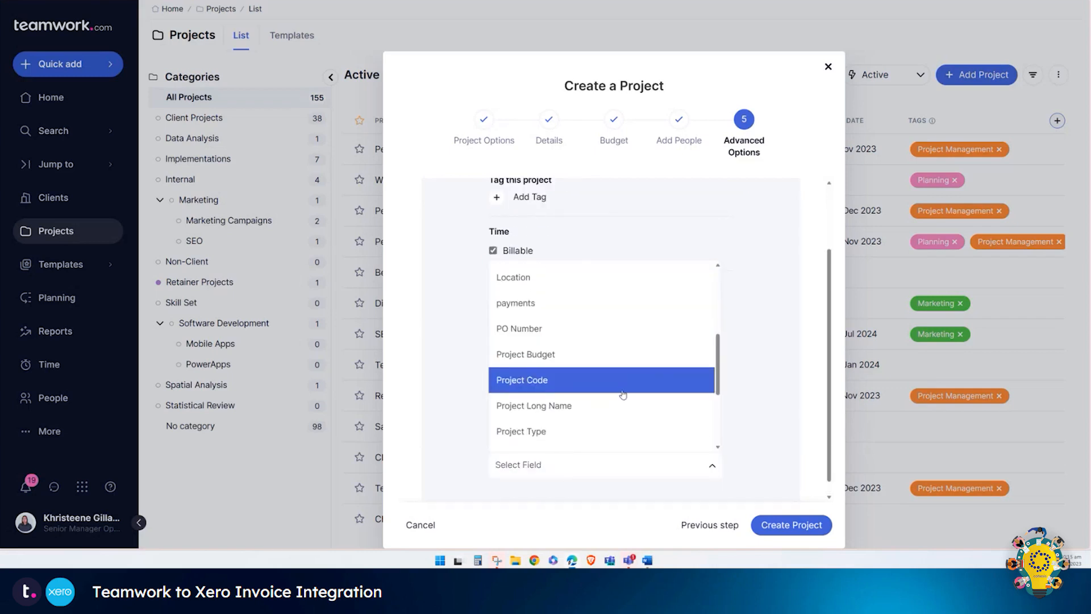
{"action": "scroll", "coordinate": [623, 395], "scroll_direction": "down", "scroll_amount": 5}
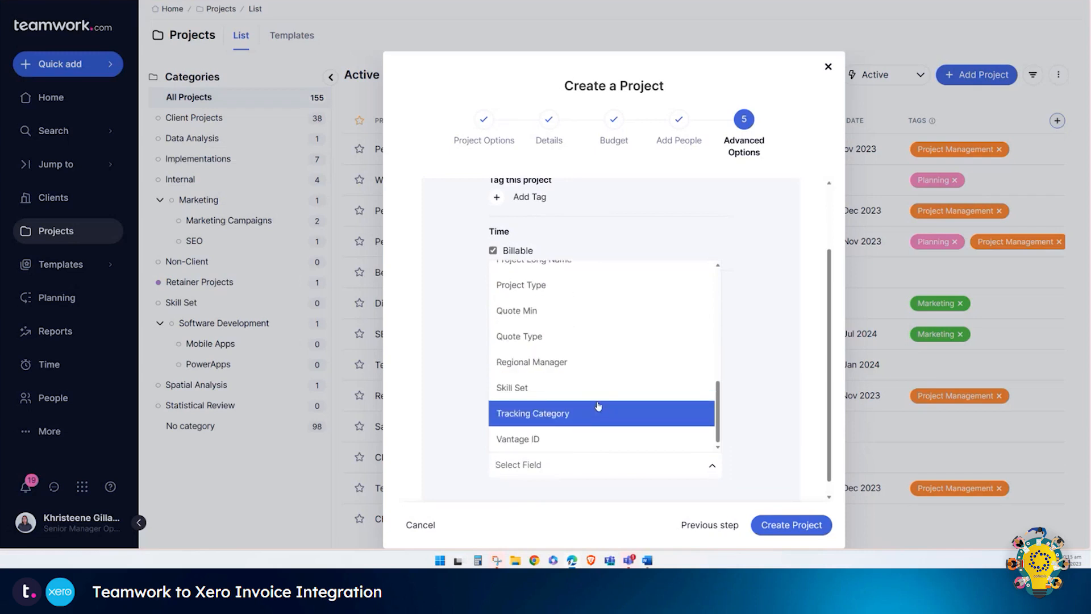
{"action": "left_click", "coordinate": [597, 407]}
{"action": "left_click", "coordinate": [812, 526]}
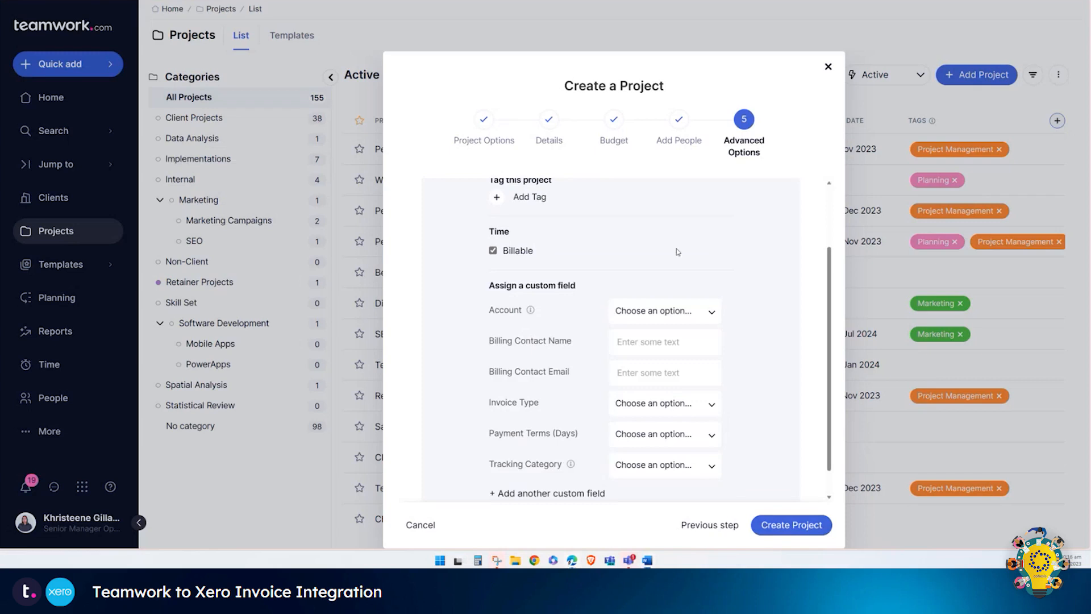
Step: Set Account to 200 and enter the billing contact's name and pasted e-mail address
{"action": "left_click", "coordinate": [665, 312]}
{"action": "left_click", "coordinate": [672, 342]}
{"action": "left_click", "coordinate": [673, 342]}
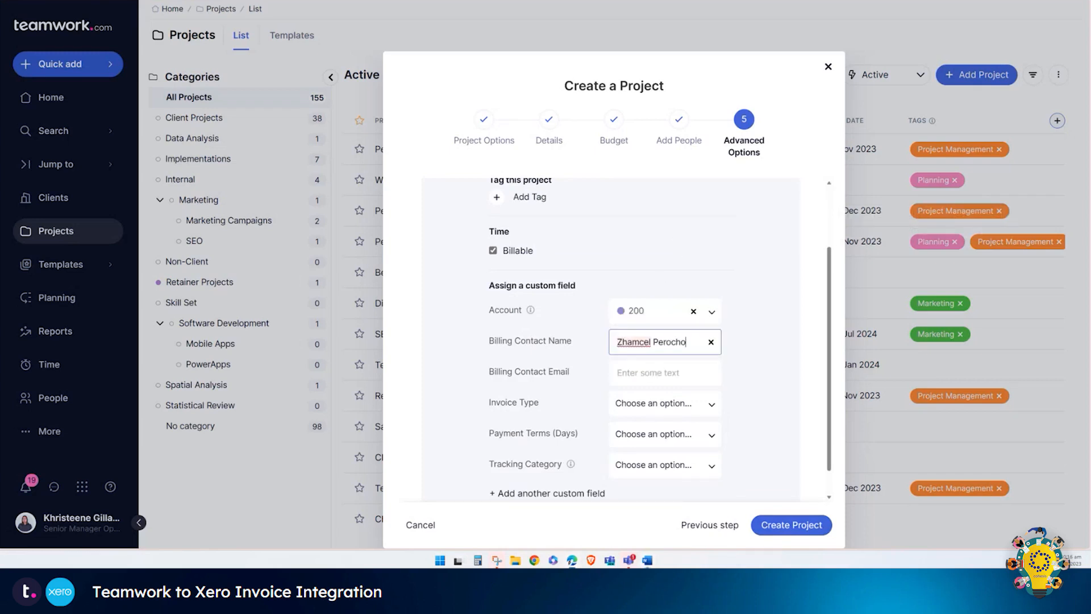
{"action": "key", "text": "Tab"}
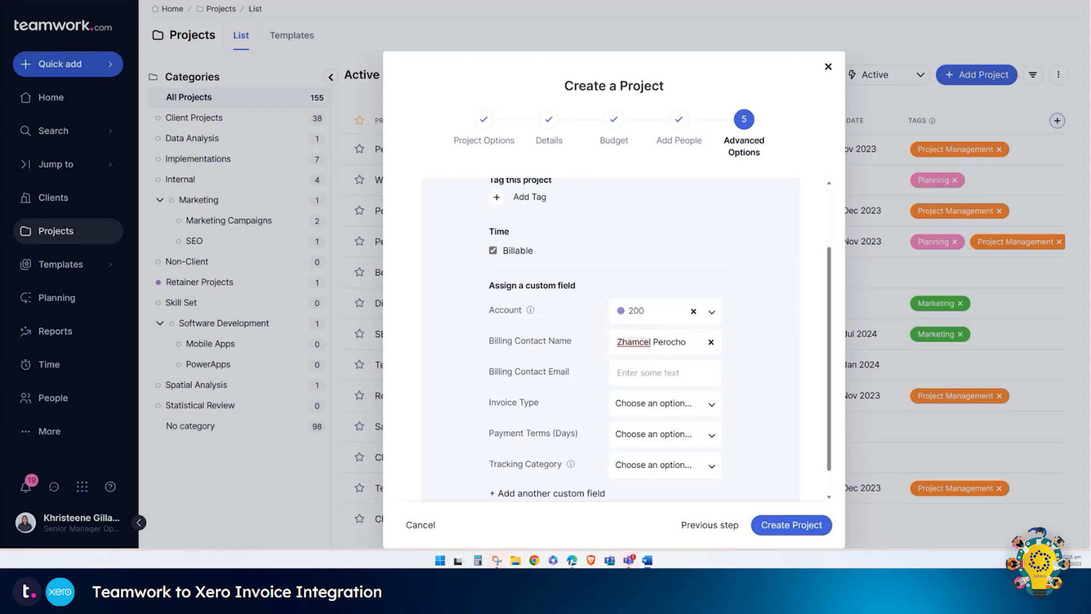
{"action": "left_click_drag", "start_coordinate": [545, 382], "coordinate": [661, 381]}
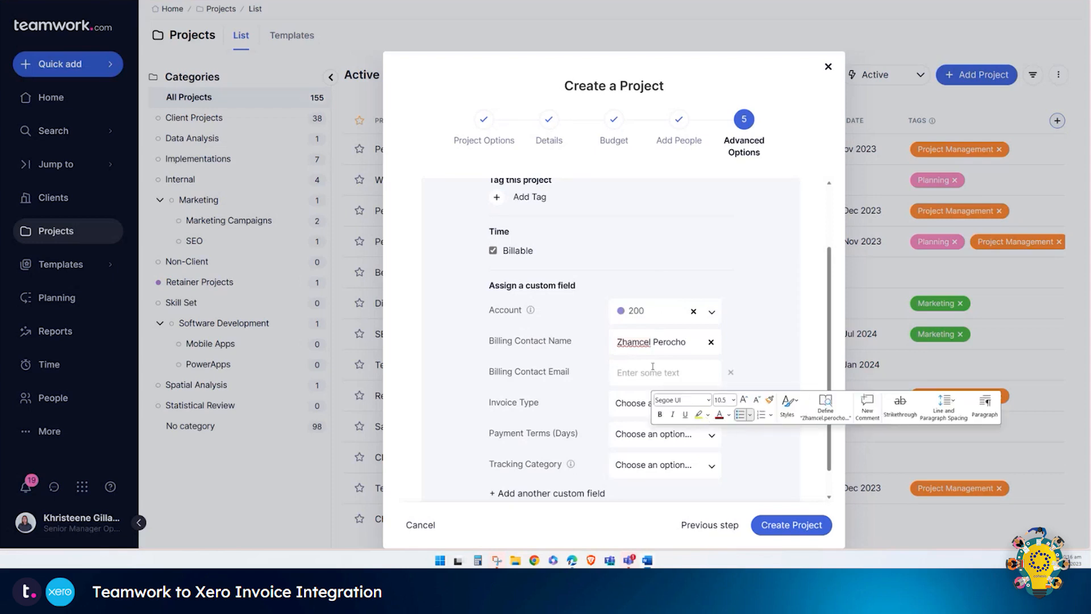
{"action": "left_click", "coordinate": [652, 370]}
{"action": "key", "text": "ctrl+v"}
Step: Choose People invoice type, 14-day payment terms and Cohesis tracking, then create the project
{"action": "left_click", "coordinate": [676, 408]}
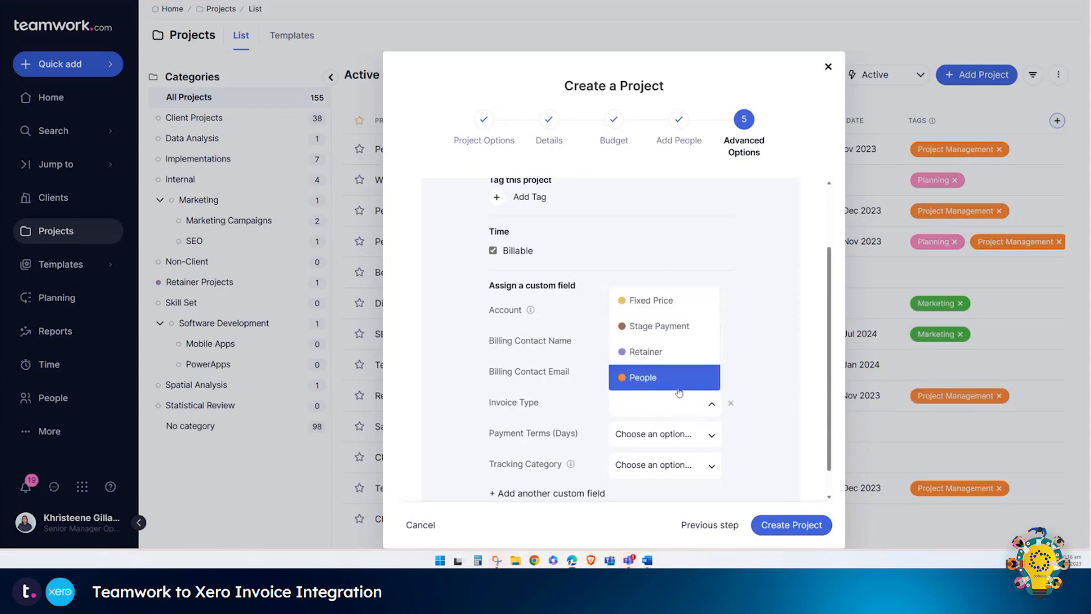
{"action": "left_click", "coordinate": [677, 387]}
{"action": "left_click", "coordinate": [676, 434]}
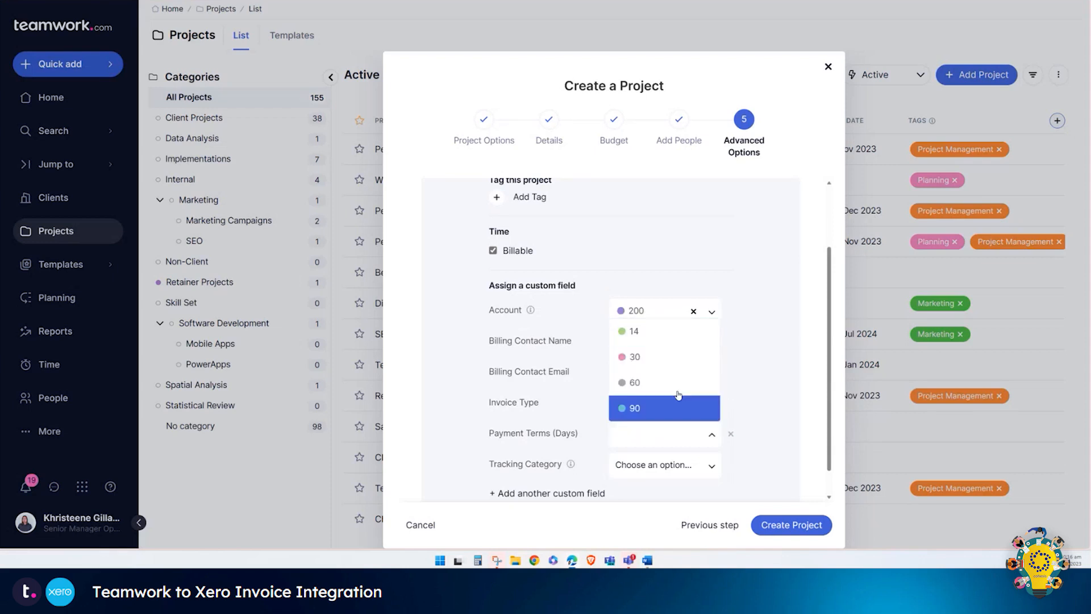
{"action": "left_click", "coordinate": [677, 338]}
{"action": "left_click", "coordinate": [679, 463]}
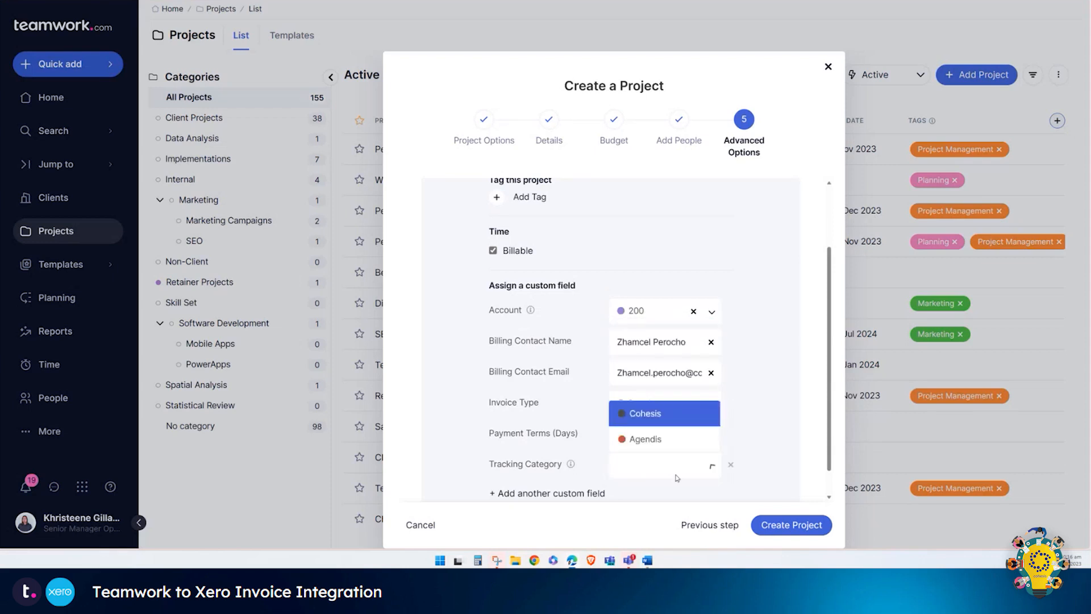
{"action": "left_click", "coordinate": [679, 425]}
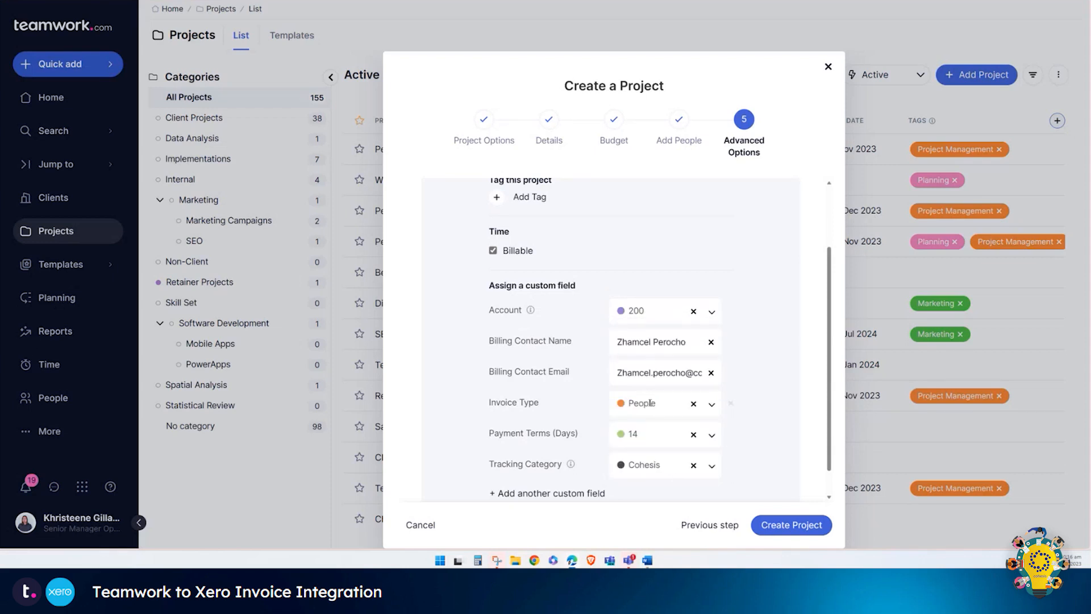
{"action": "left_click", "coordinate": [784, 526]}
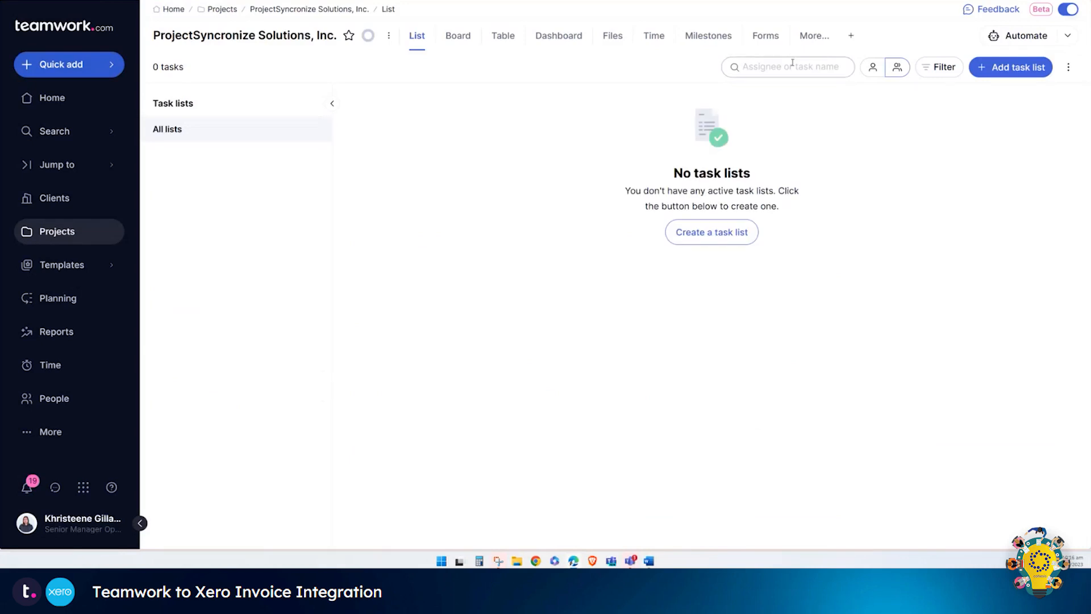
Step: Check each person's billable hourly rate under Finance > Rates, then view the empty Time log
{"action": "left_click", "coordinate": [818, 38]}
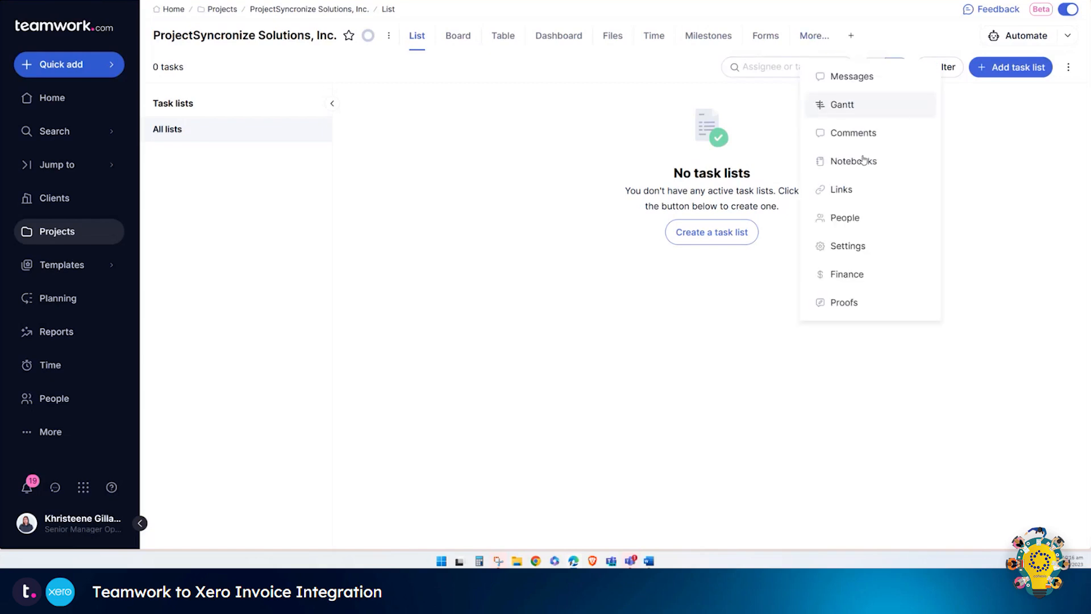
{"action": "left_click", "coordinate": [864, 274]}
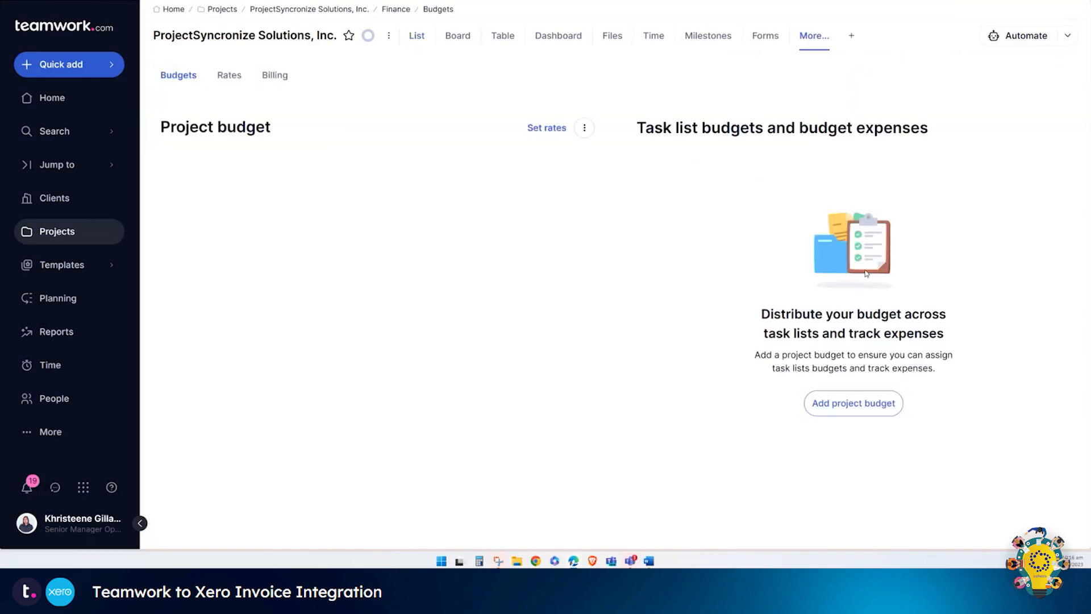
{"action": "left_click", "coordinate": [237, 80]}
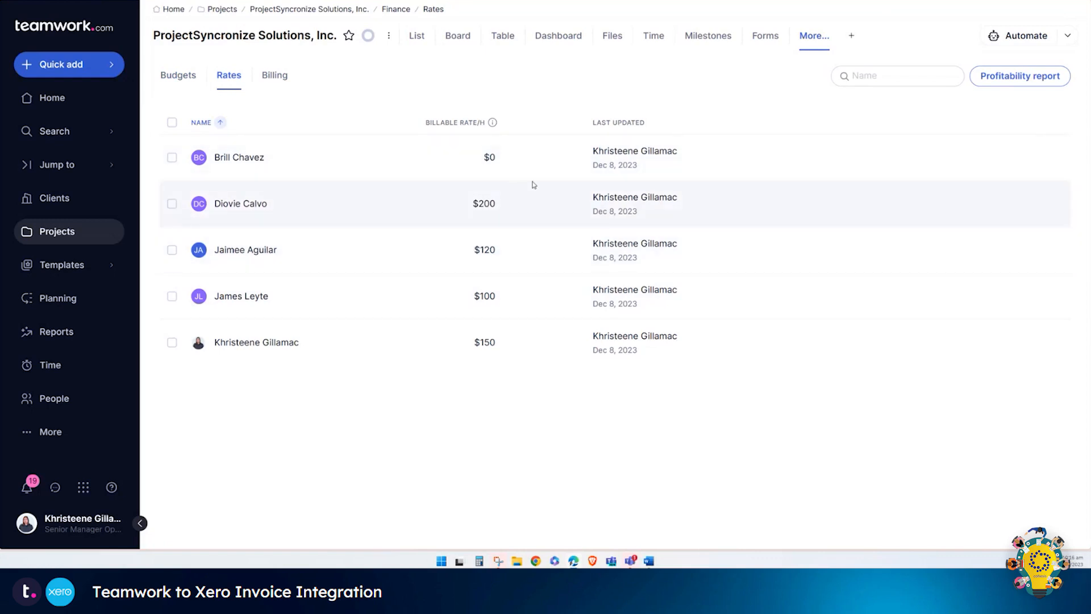
{"action": "left_click", "coordinate": [654, 45]}
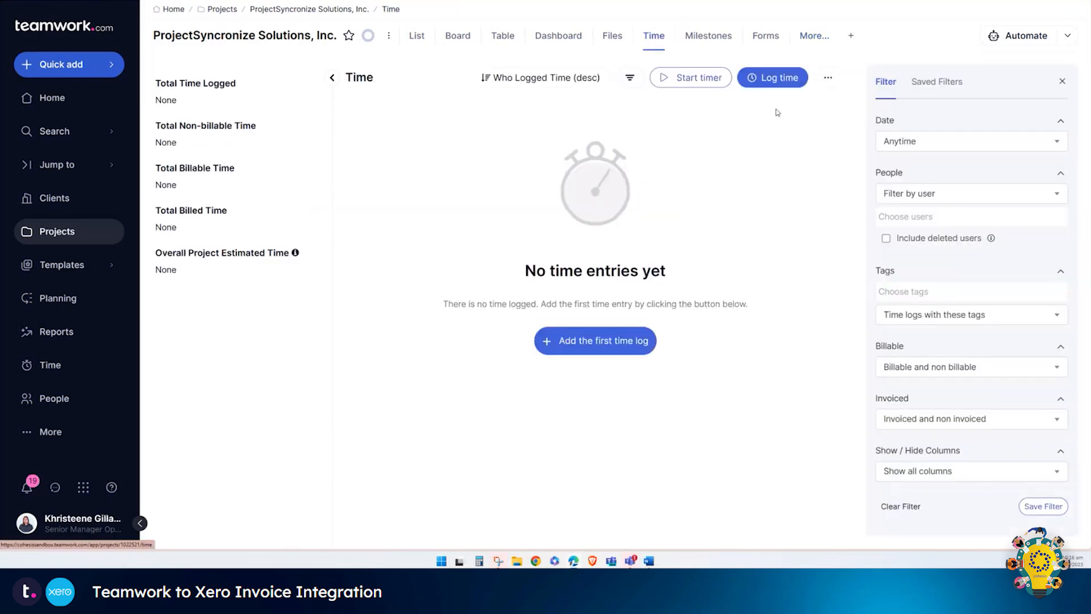
Step: Log a time entry described as 'Sample Time Entry'
{"action": "left_click", "coordinate": [772, 78]}
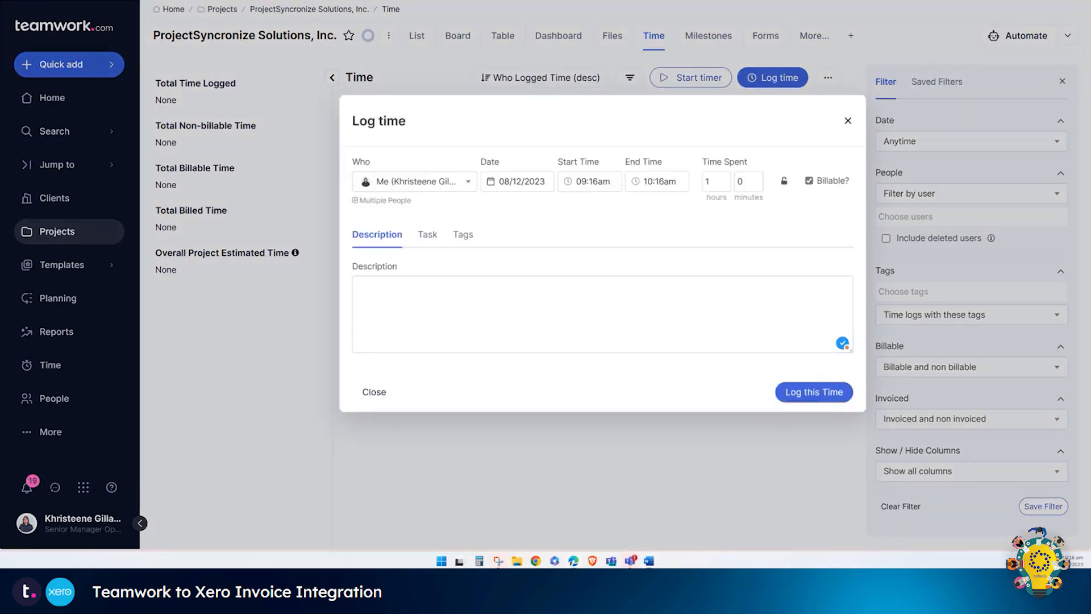
{"action": "left_click", "coordinate": [554, 327]}
{"action": "type", "text": "Sample Time Entry"}
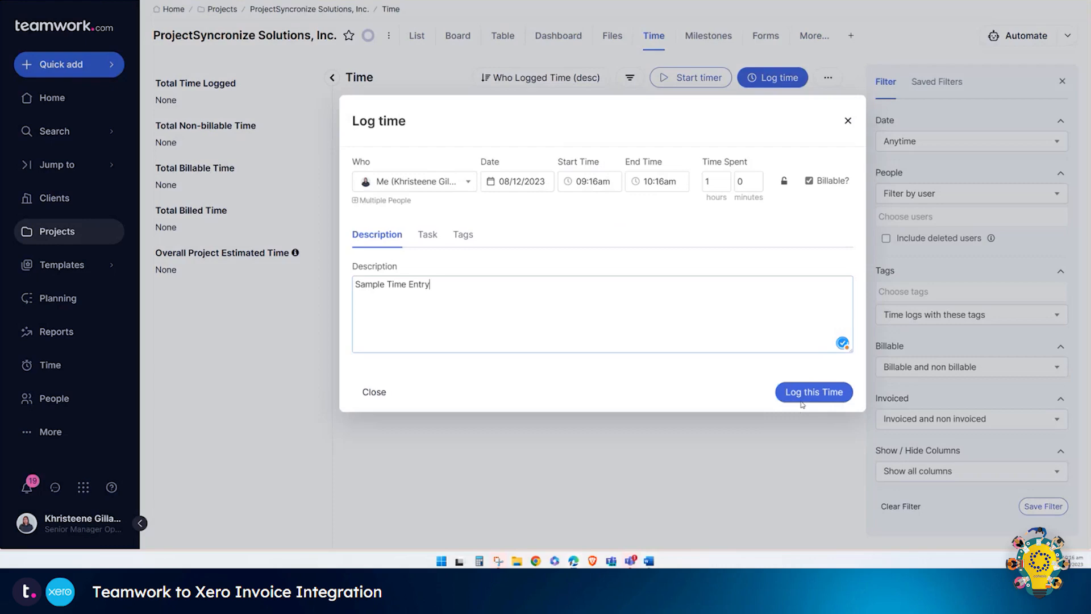
{"action": "left_click", "coordinate": [800, 393]}
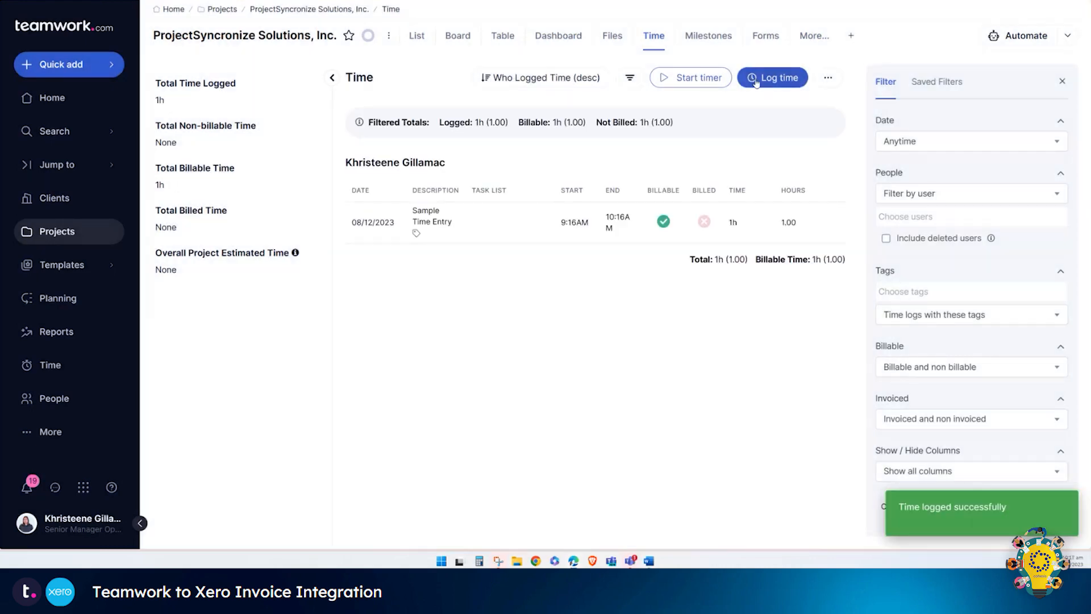
Step: Log a second 'Sample Time Entry' for the second team member, 10:17am to 11:17am
{"action": "left_click", "coordinate": [756, 83]}
{"action": "left_click", "coordinate": [449, 181]}
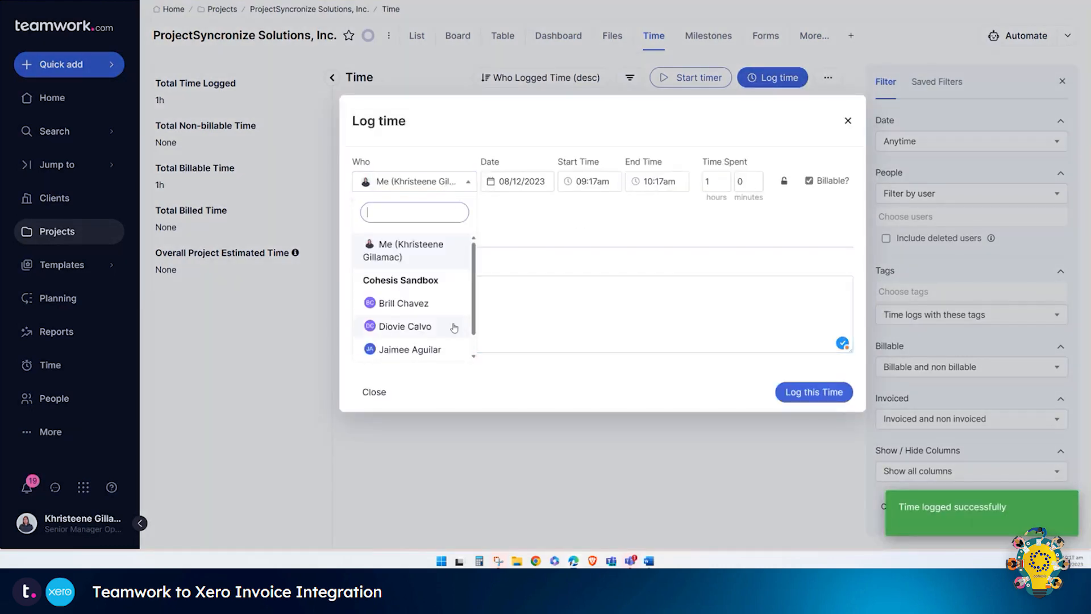
{"action": "scroll", "coordinate": [446, 328], "scroll_direction": "down", "scroll_amount": 1}
{"action": "left_click", "coordinate": [431, 349]}
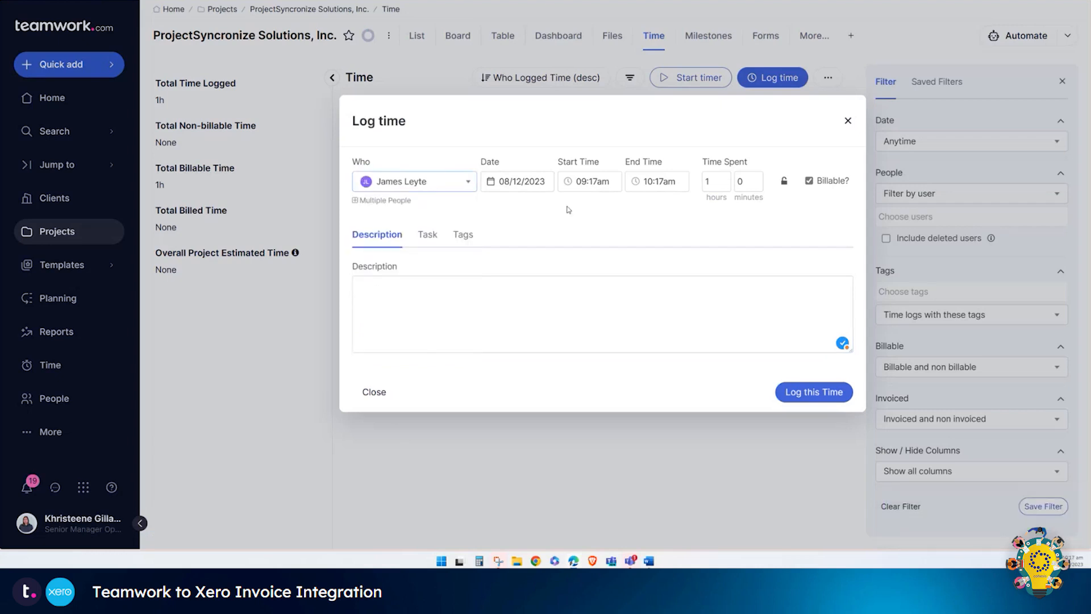
{"action": "left_click", "coordinate": [589, 187]}
{"action": "left_click", "coordinate": [674, 230]}
{"action": "key", "text": "Tab"}
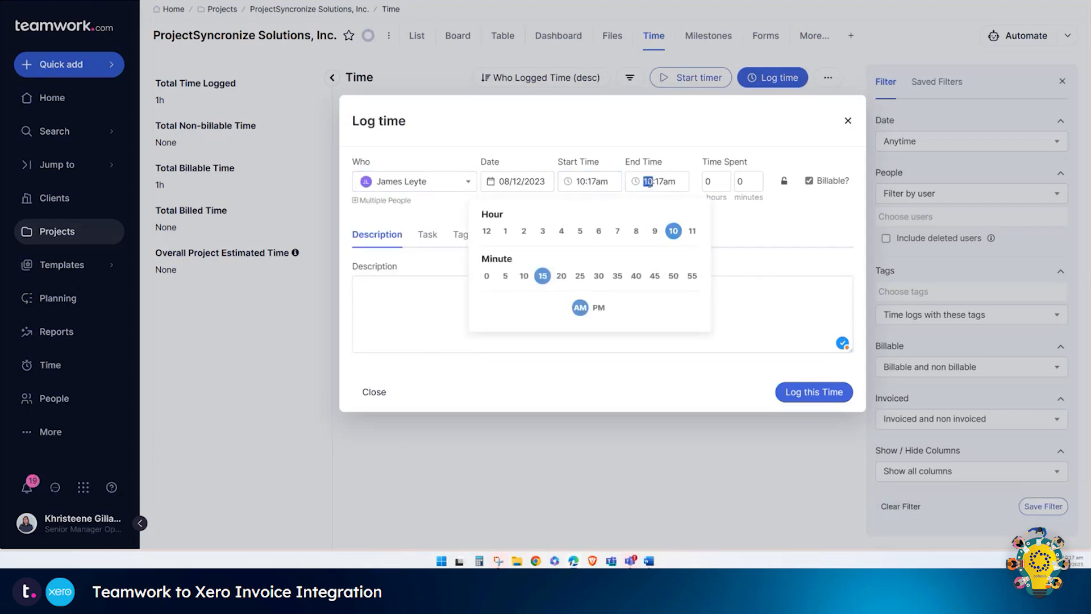
{"action": "left_click", "coordinate": [759, 230]}
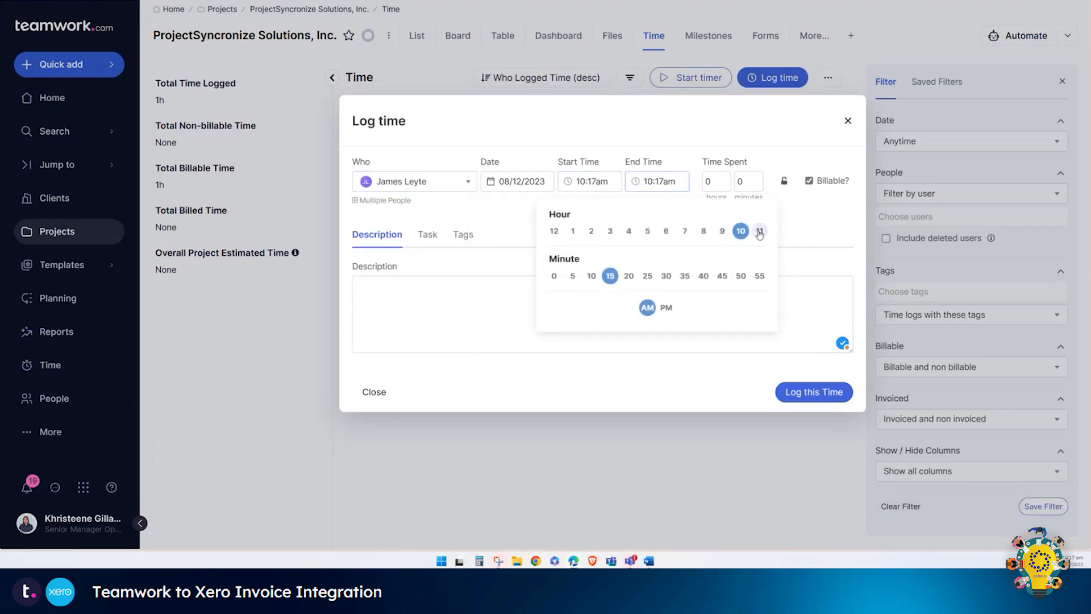
{"action": "left_click", "coordinate": [442, 290]}
{"action": "type", "text": "Sample Time Entry"}
{"action": "left_click", "coordinate": [807, 396]}
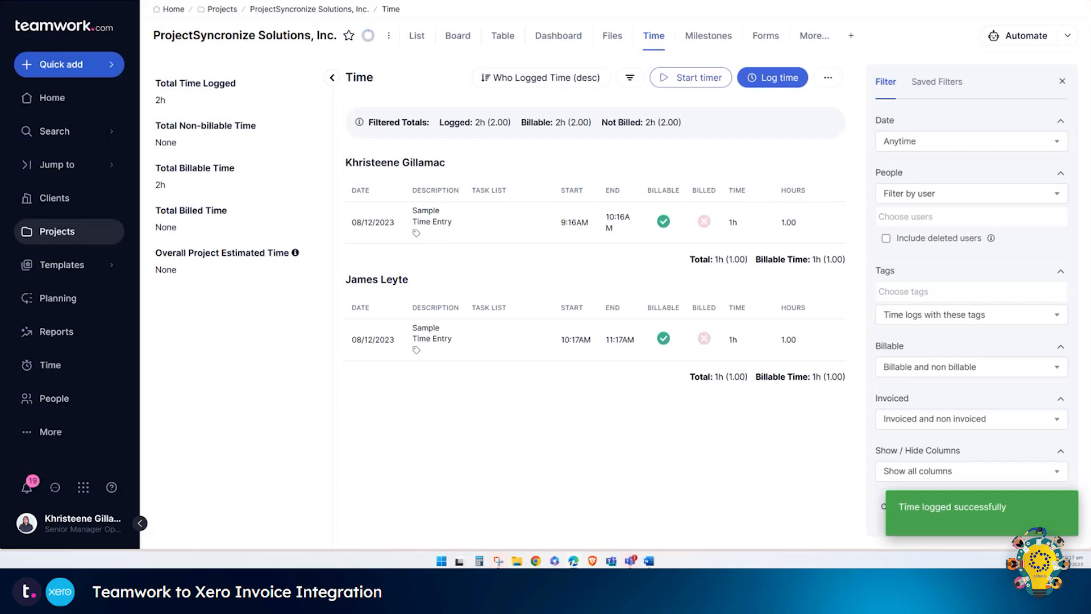
Step: In Finance > Billing, select both unbilled time entries (250.00) and start moving them to an invoice
{"action": "left_click", "coordinate": [808, 44]}
{"action": "left_click", "coordinate": [884, 272]}
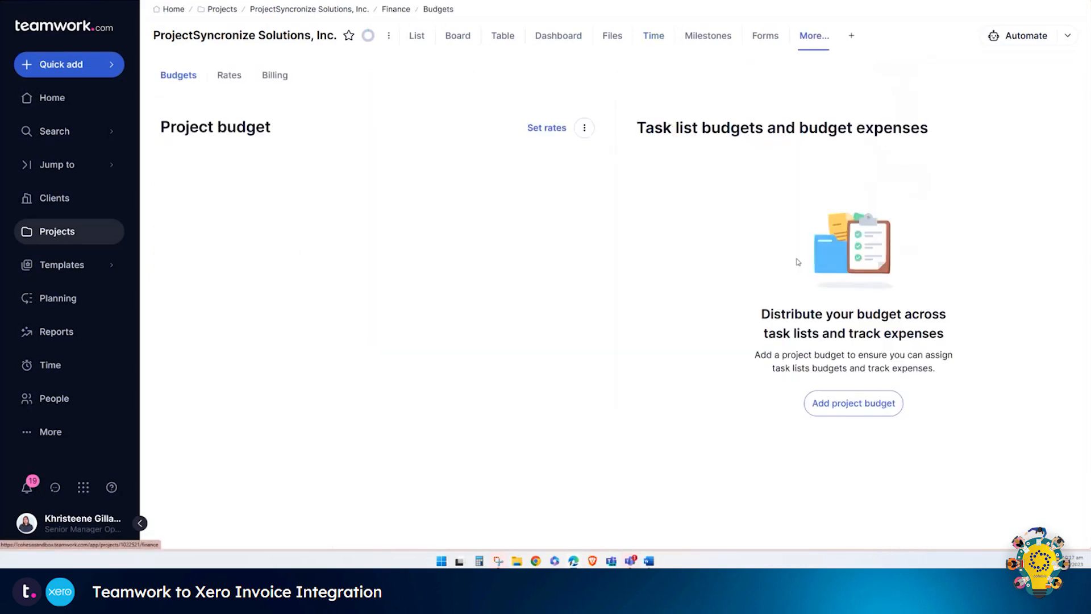
{"action": "left_click", "coordinate": [276, 76]}
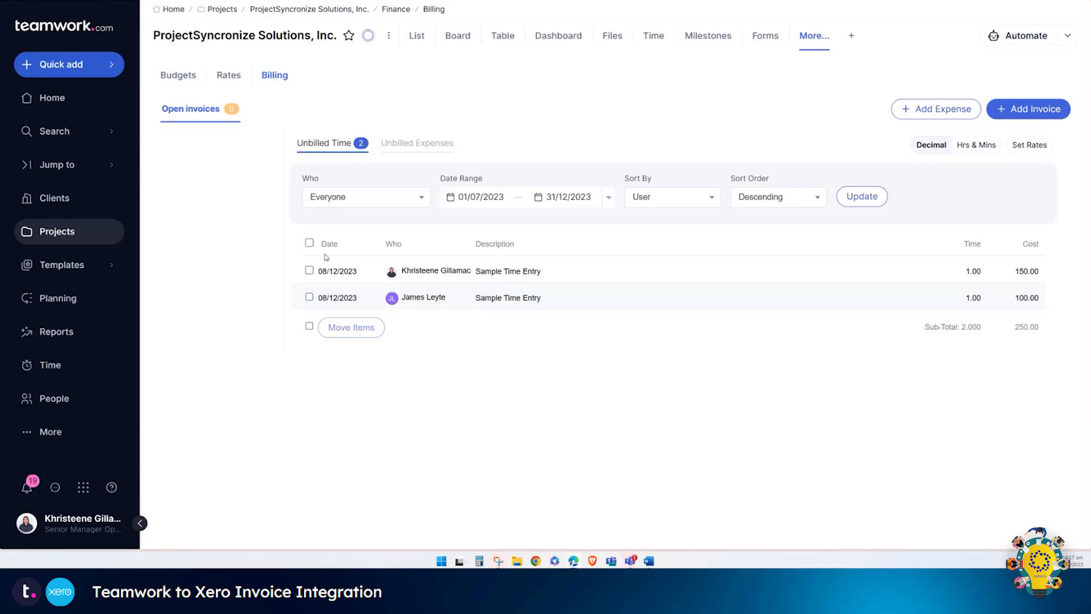
{"action": "left_click", "coordinate": [309, 243]}
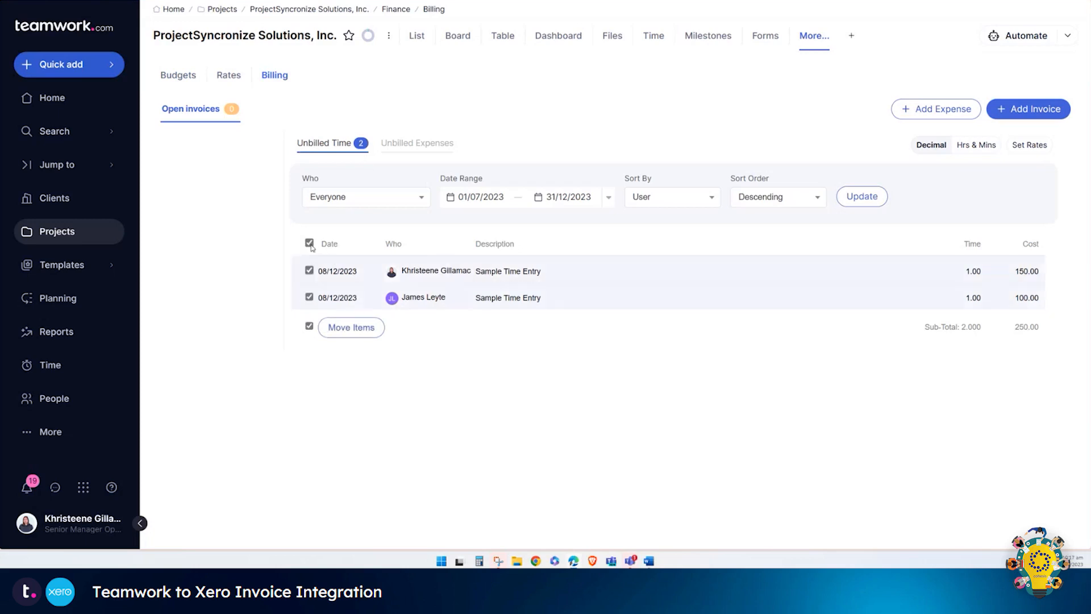
{"action": "left_click", "coordinate": [359, 338]}
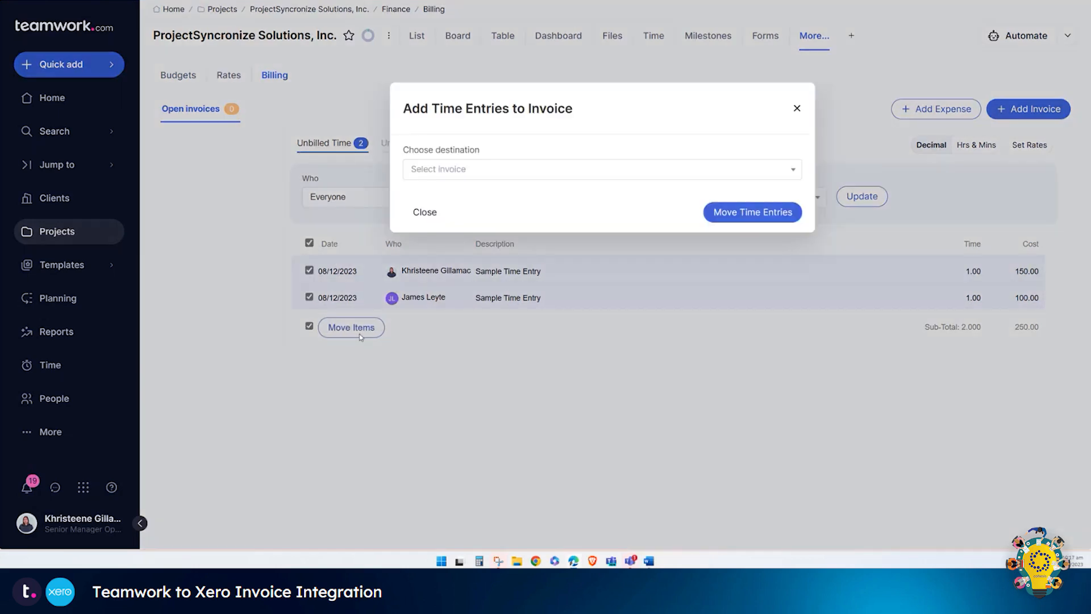
Step: Create a new invoice numbered INV000, move both time entries onto it, and open INV-0307
{"action": "left_click", "coordinate": [575, 174]}
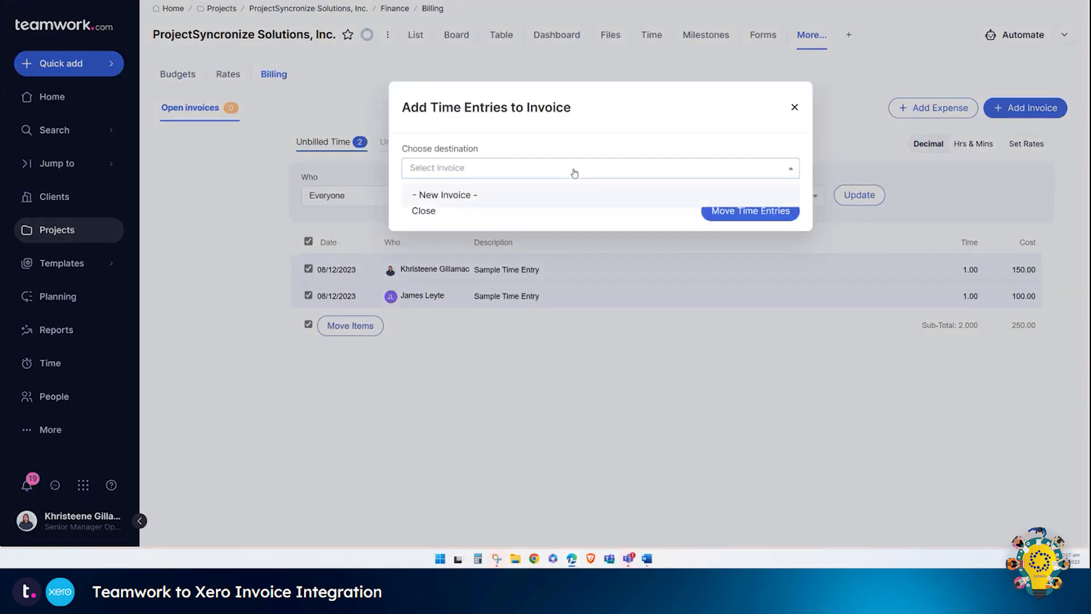
{"action": "left_click", "coordinate": [513, 199]}
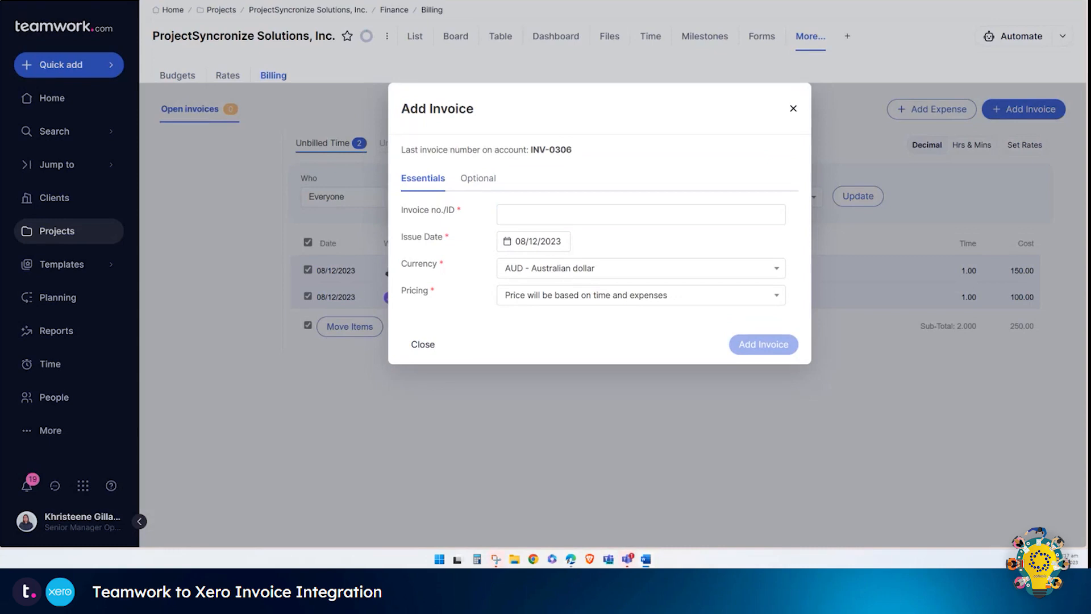
{"action": "left_click", "coordinate": [541, 215]}
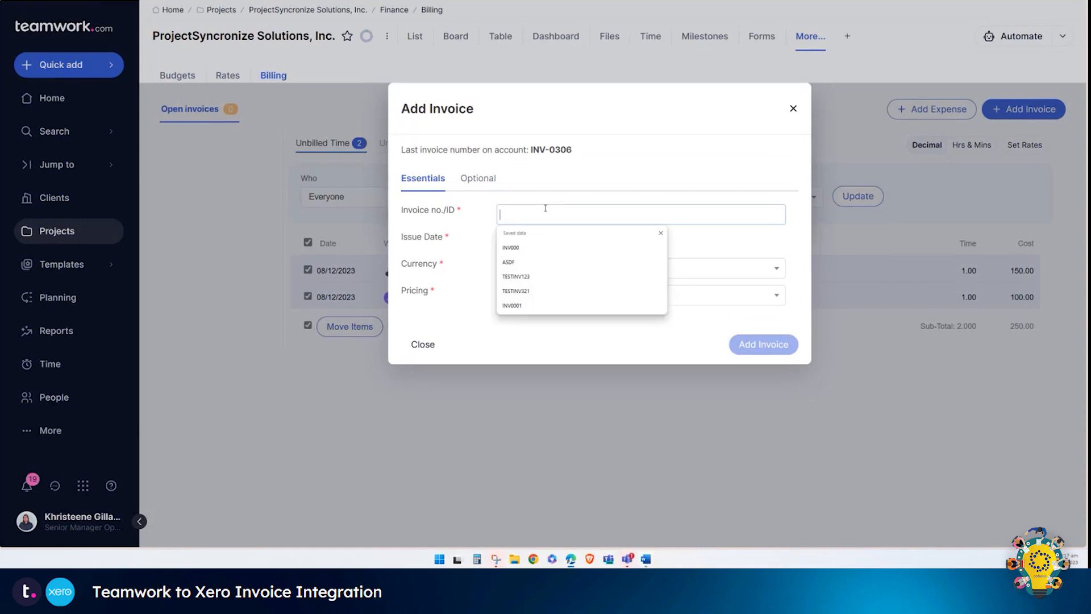
{"action": "type", "text": "INV000"}
{"action": "left_click", "coordinate": [788, 352]}
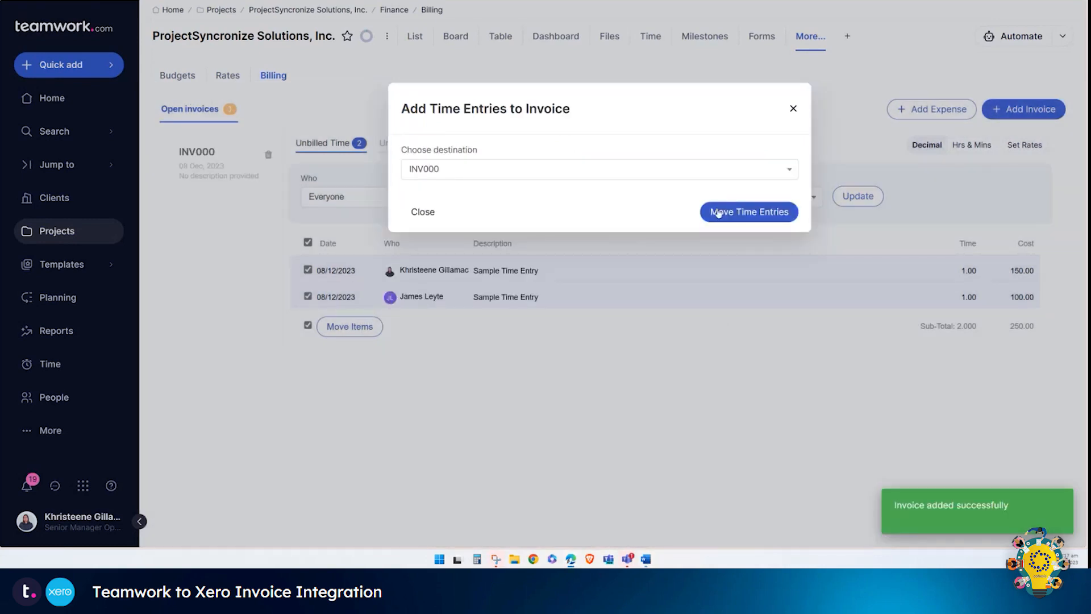
{"action": "left_click", "coordinate": [762, 218]}
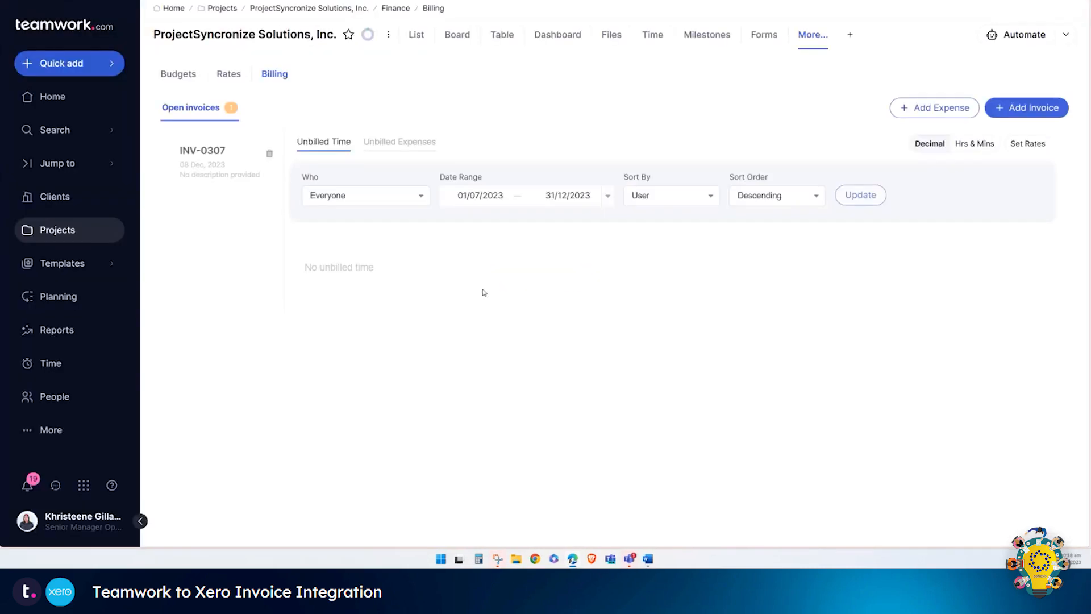
{"action": "left_click", "coordinate": [227, 163]}
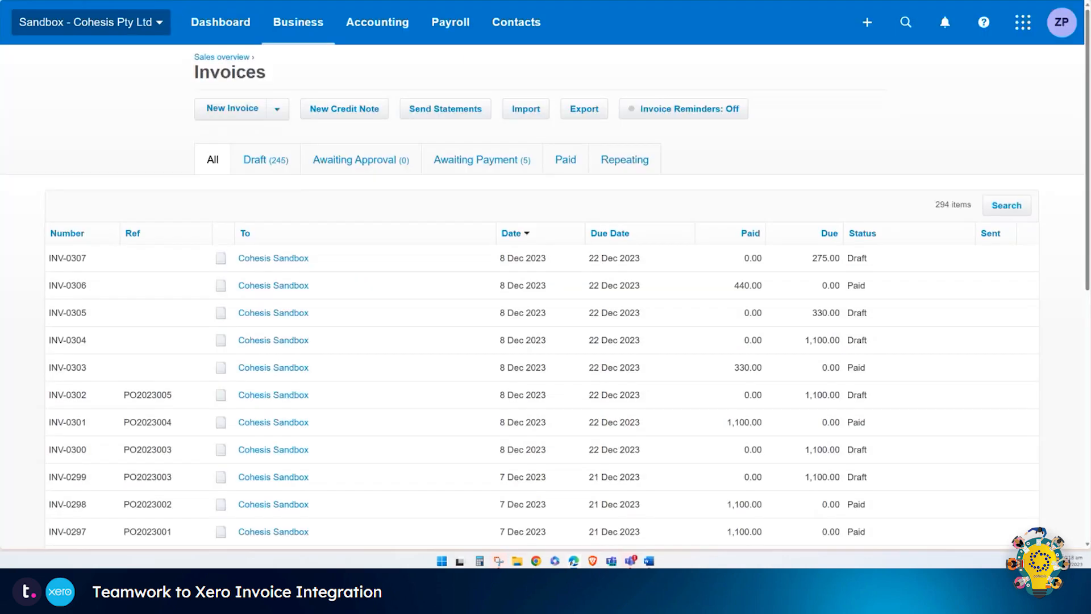
Step: Open draft invoice INV-0307 in Xero, review its 150.00 and 100.00 lines, and approve it without emailing
{"action": "left_click", "coordinate": [170, 258]}
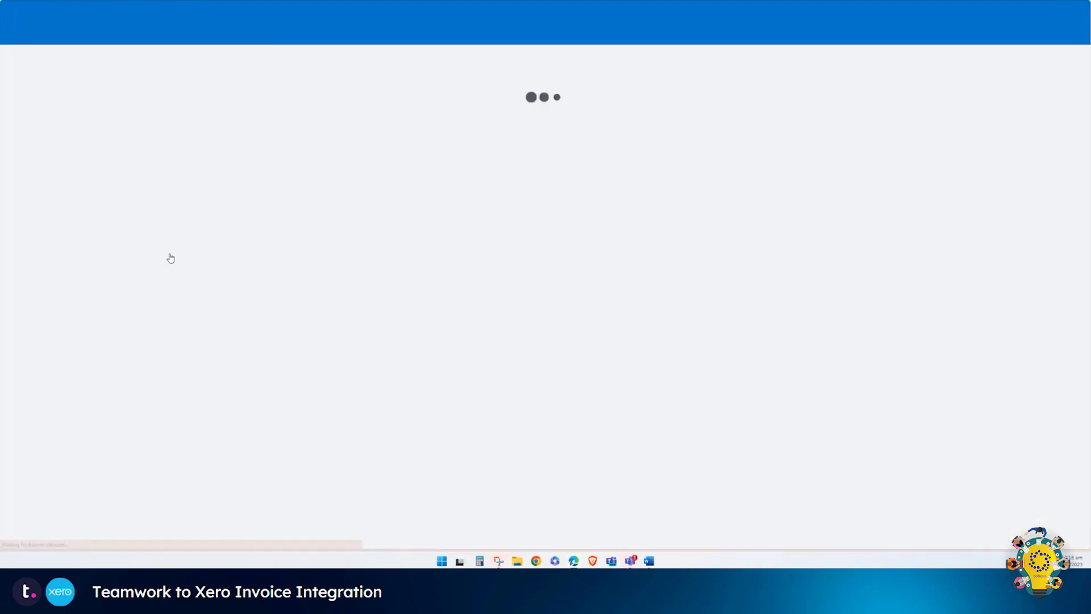
{"action": "scroll", "coordinate": [483, 312], "scroll_direction": "down", "scroll_amount": 2}
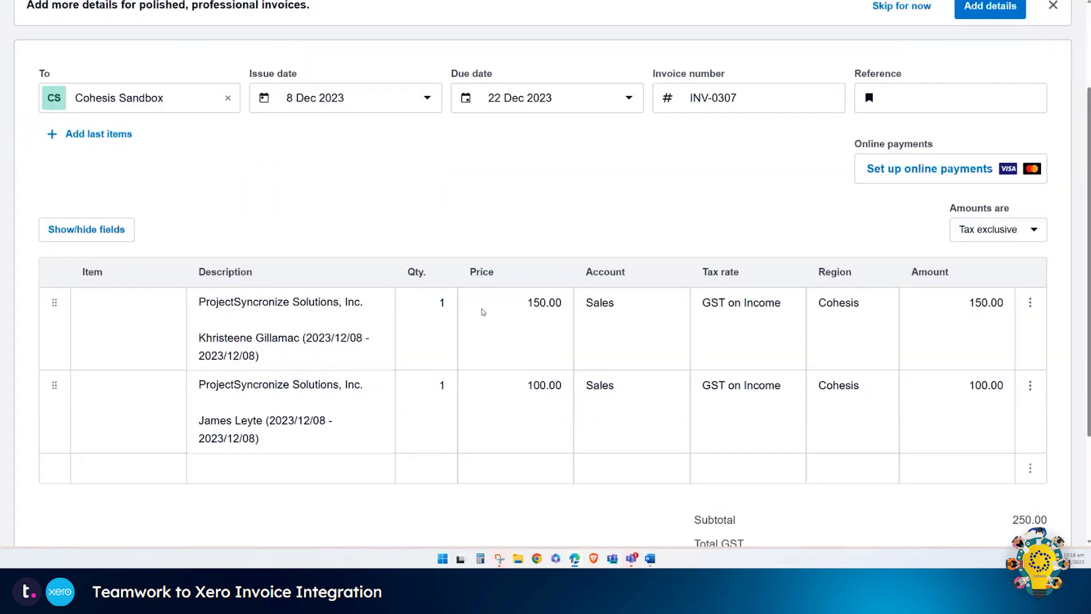
{"action": "scroll", "coordinate": [483, 311], "scroll_direction": "up", "scroll_amount": 1}
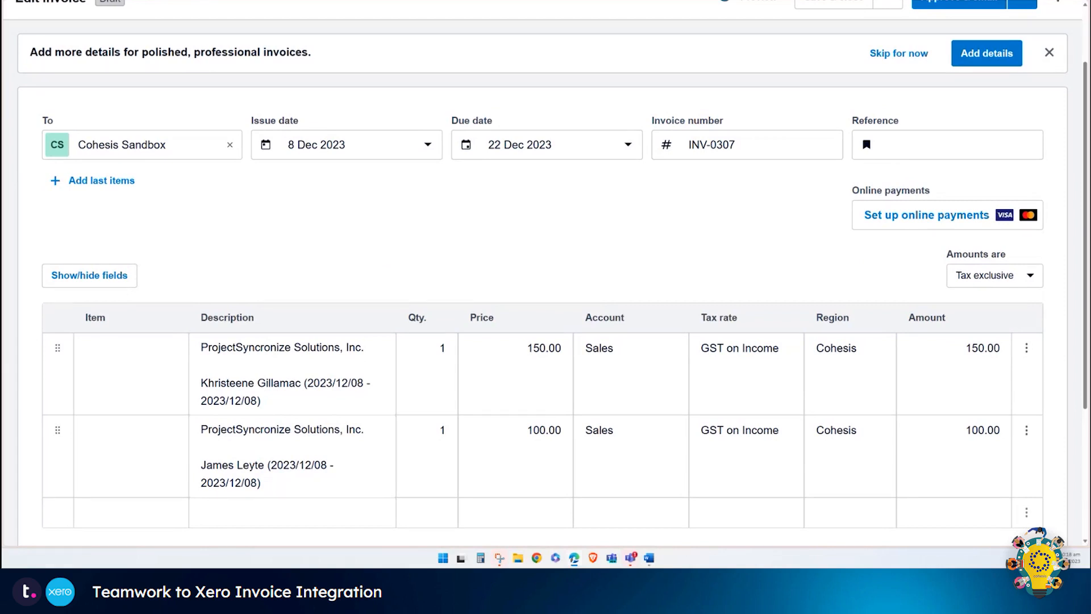
{"action": "scroll", "coordinate": [875, 300], "scroll_direction": "up", "scroll_amount": 3}
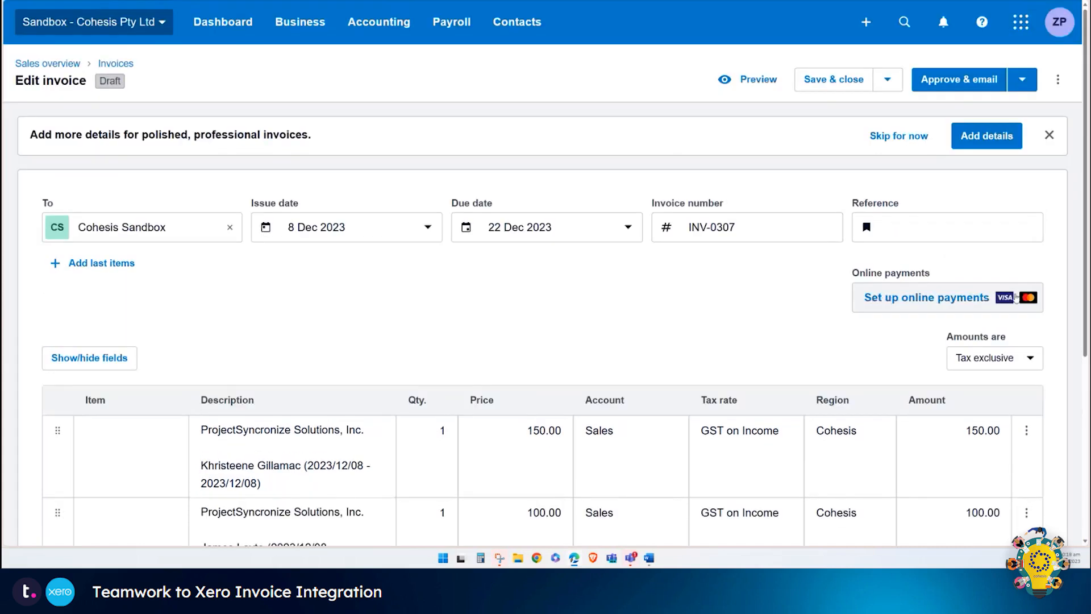
{"action": "left_click", "coordinate": [1027, 92]}
{"action": "left_click", "coordinate": [966, 118]}
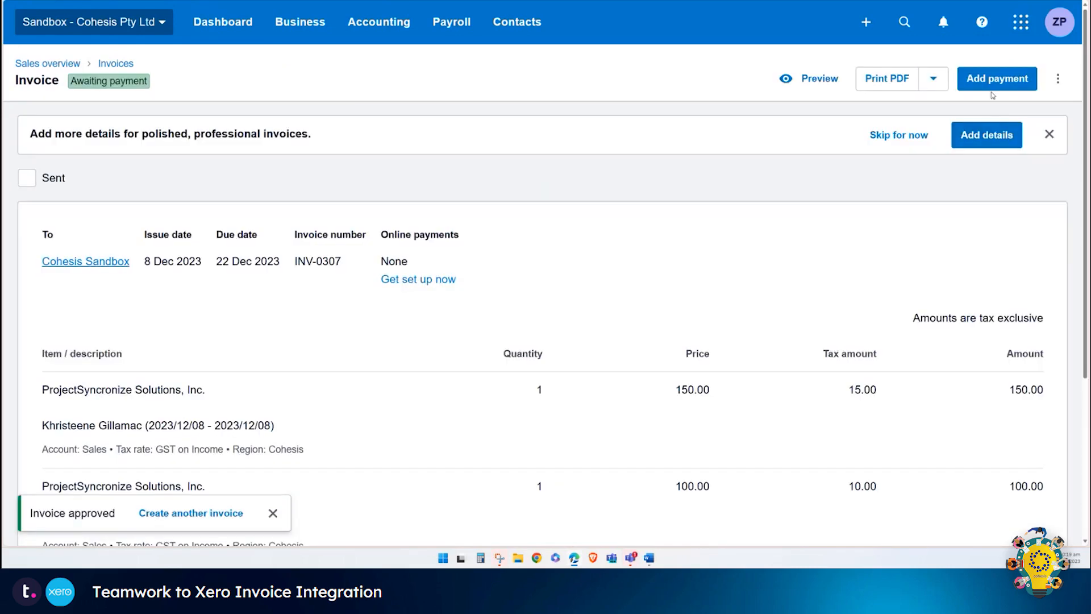
Step: Add a 275.00 payment on INV-0307 into the 600 ANZ Bank account
{"action": "left_click", "coordinate": [991, 85]}
{"action": "left_click", "coordinate": [573, 262]}
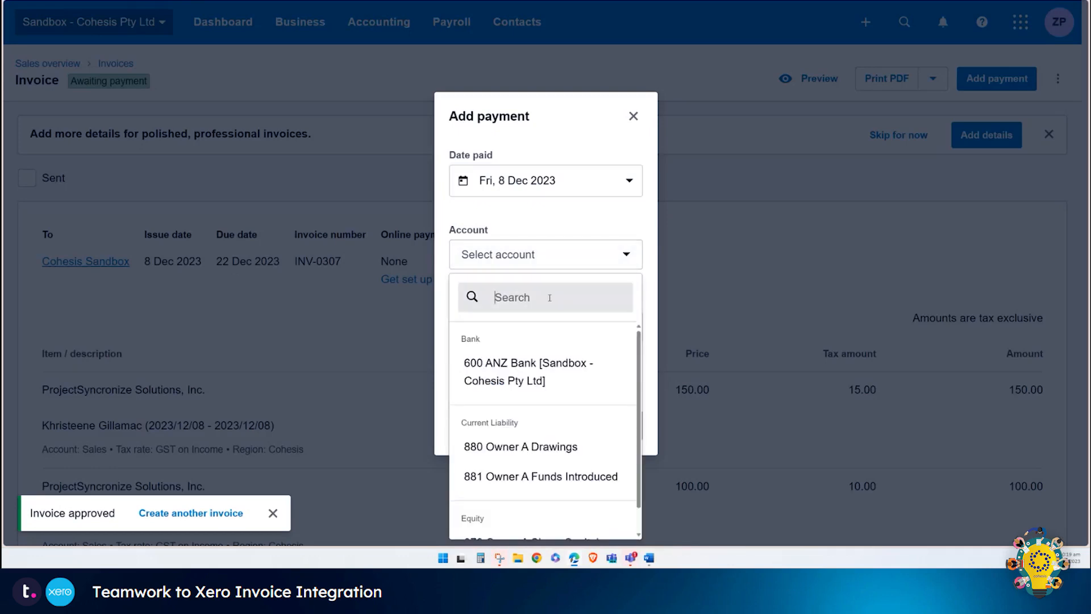
{"action": "left_click", "coordinate": [539, 357]}
{"action": "left_click", "coordinate": [624, 425]}
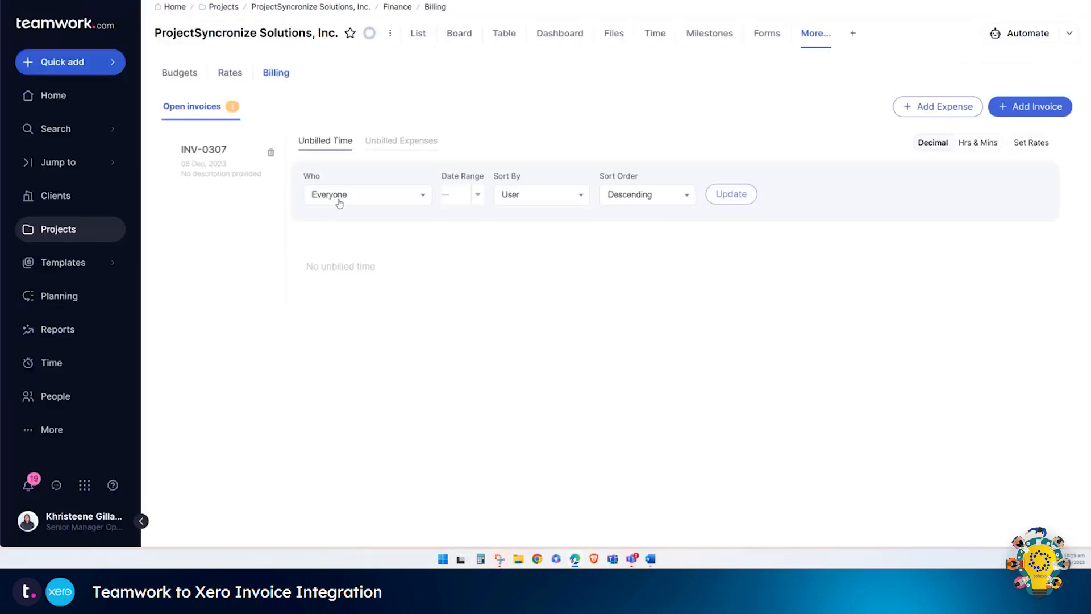
Step: Mark INV-0307 complete, confirm, and view it under Completed Invoices
{"action": "left_click", "coordinate": [226, 170]}
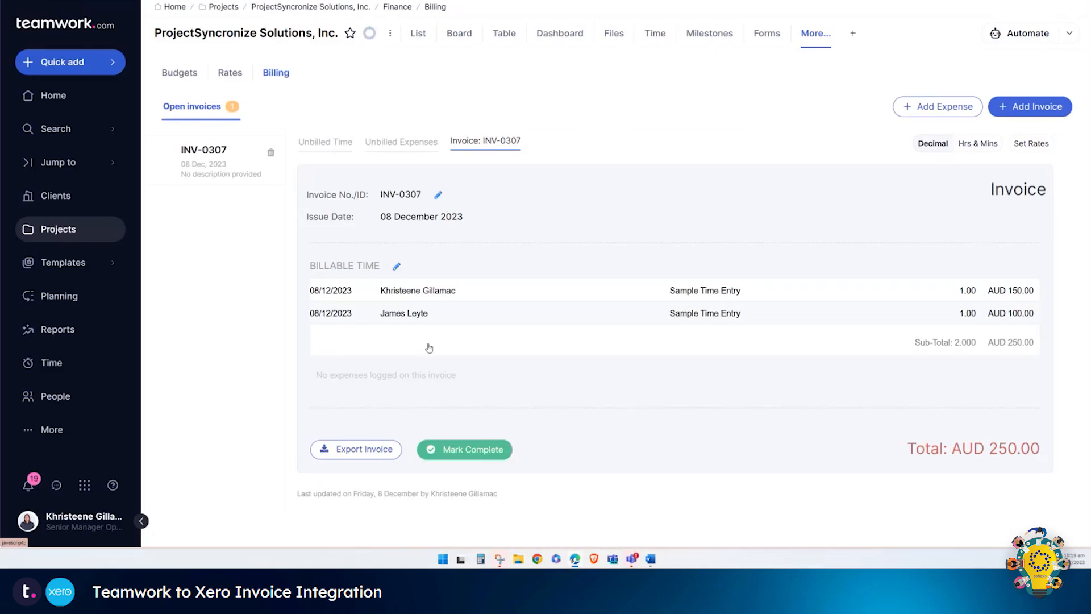
{"action": "left_click", "coordinate": [472, 449]}
{"action": "left_click", "coordinate": [730, 355]}
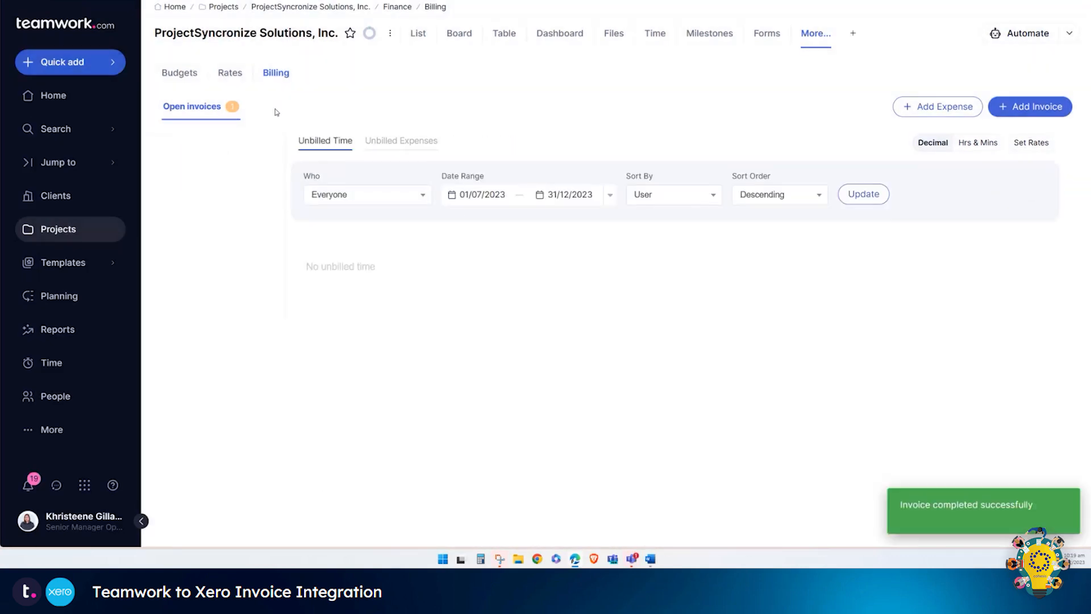
{"action": "left_click", "coordinate": [273, 110]}
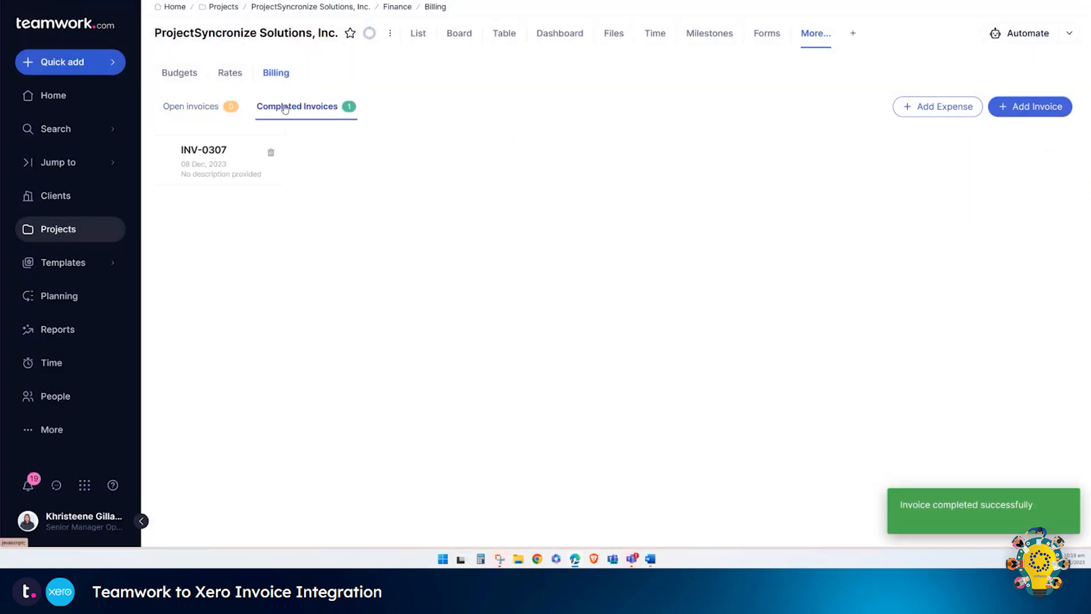